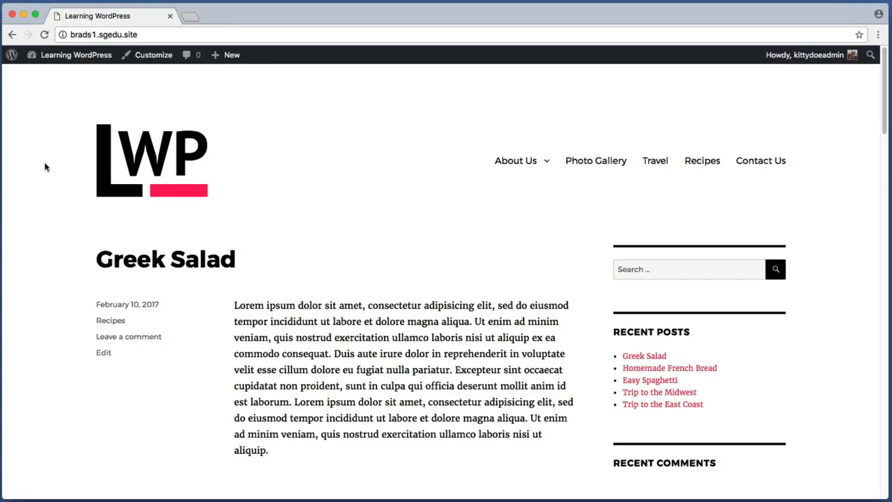
# Step: Examine the blog posts listed on the site's homepage and the header navigation beside About Us
pyautogui.scroll(-3, 44, 167)
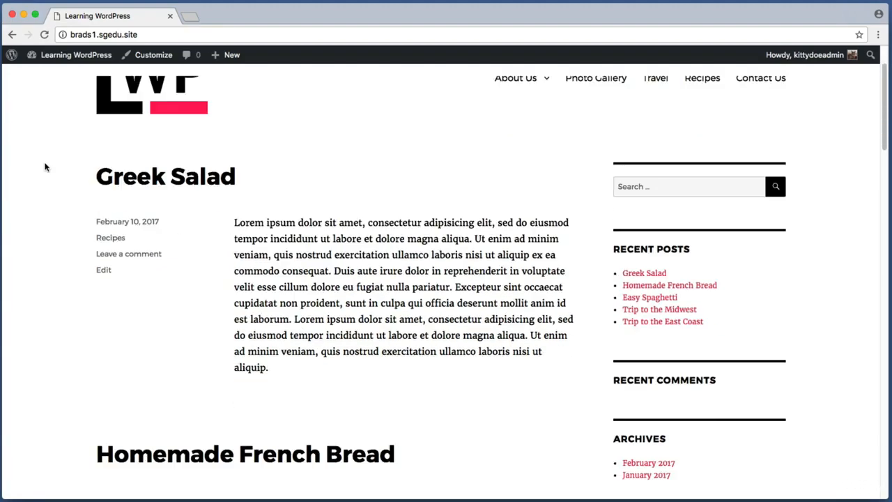
pyautogui.scroll(-5, 271, 255)
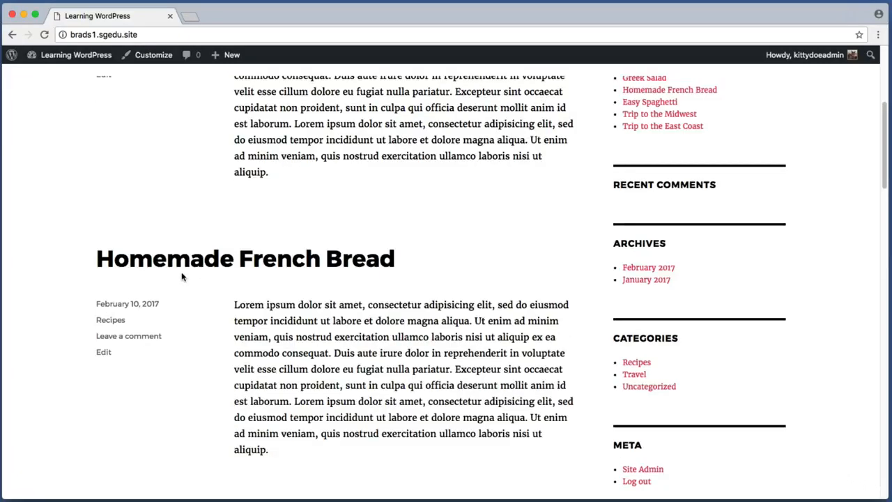
pyautogui.scroll(-5, 364, 312)
pyautogui.scroll(-4, 364, 312)
pyautogui.press('super+shift+4')
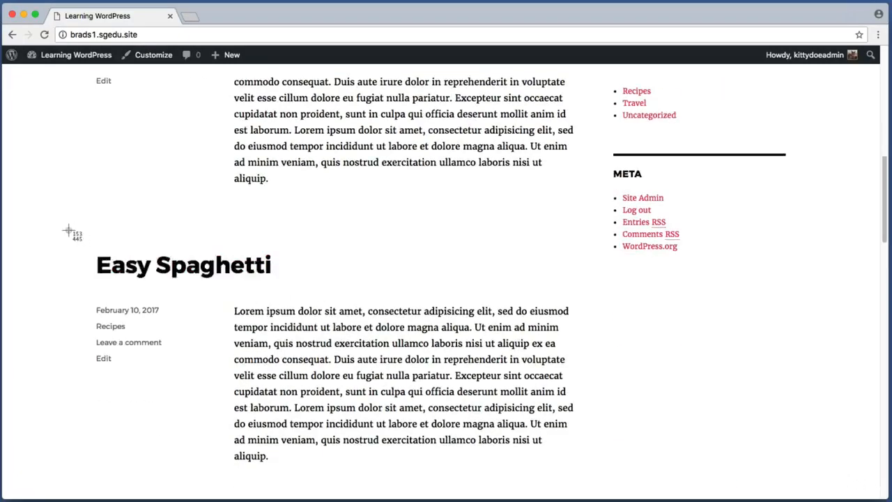
pyautogui.moveTo(68, 232); pyautogui.dragTo(375, 312)
pyautogui.scroll(10, 362, 301)
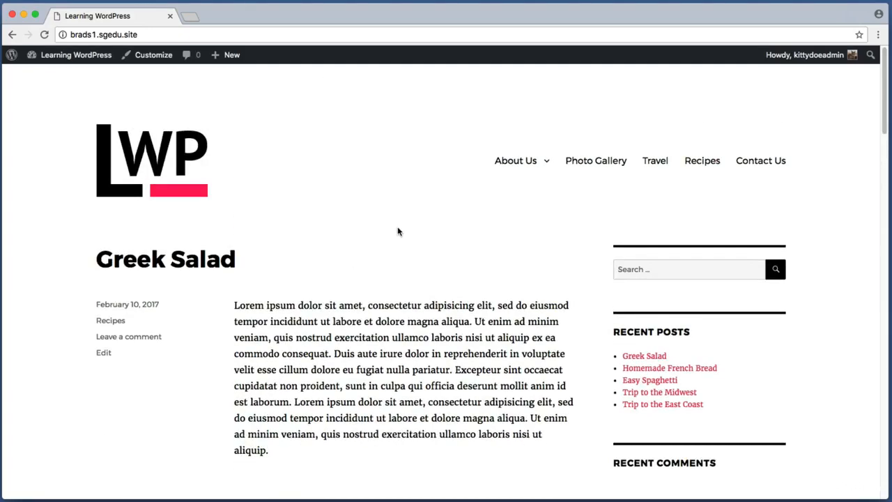
pyautogui.press('super+shift+4')
pyautogui.moveTo(414, 148); pyautogui.dragTo(485, 166)
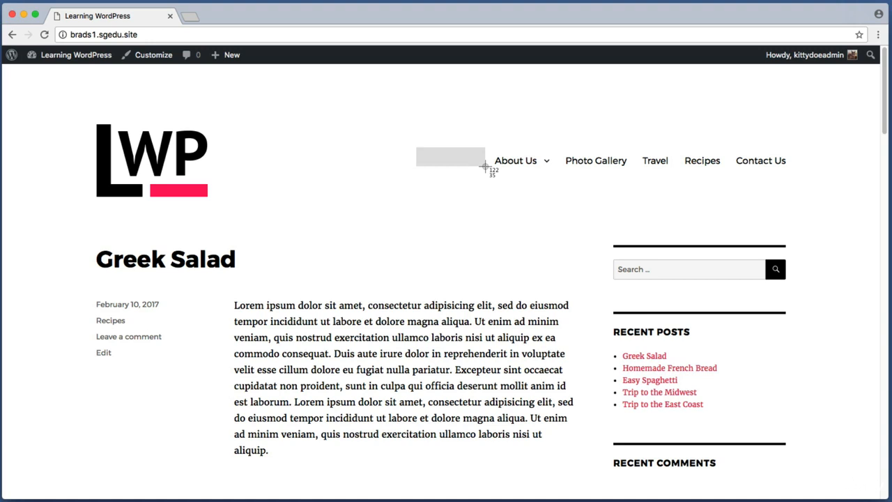
pyautogui.moveTo(485, 166); pyautogui.dragTo(485, 166)
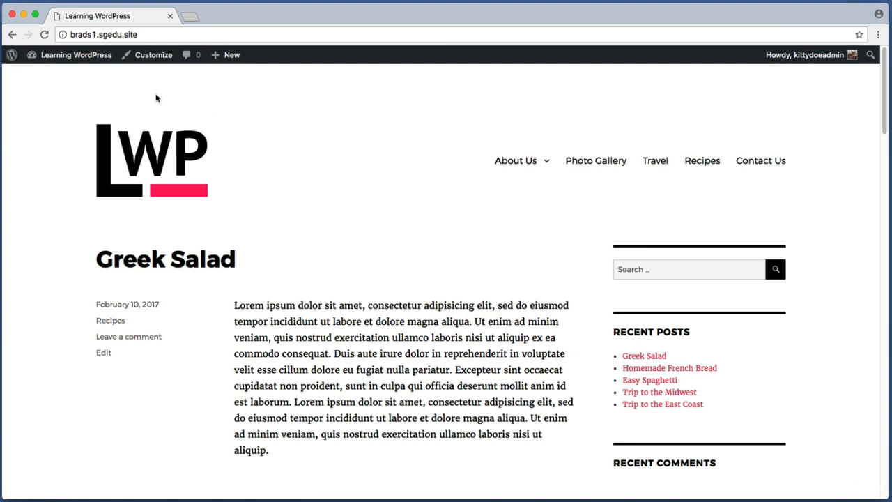
# Step: Start a new page in the site's admin dashboard and title it "Welcome!"
pyautogui.press('super+shift+4')
pyautogui.moveTo(31, 74); pyautogui.dragTo(90, 56)
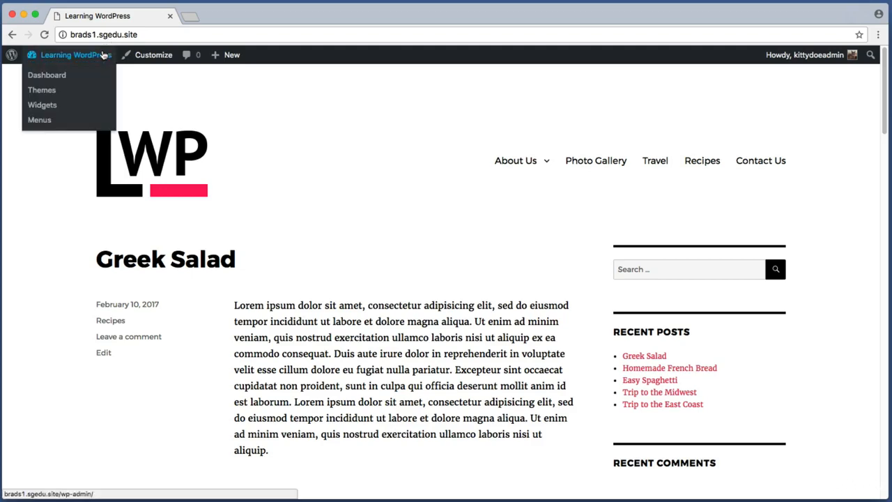
pyautogui.click(90, 56)
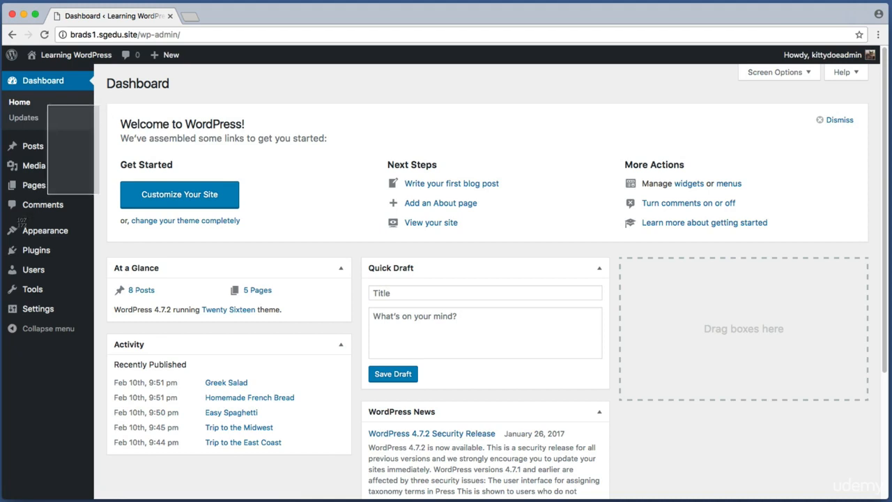
pyautogui.moveTo(47, 190)
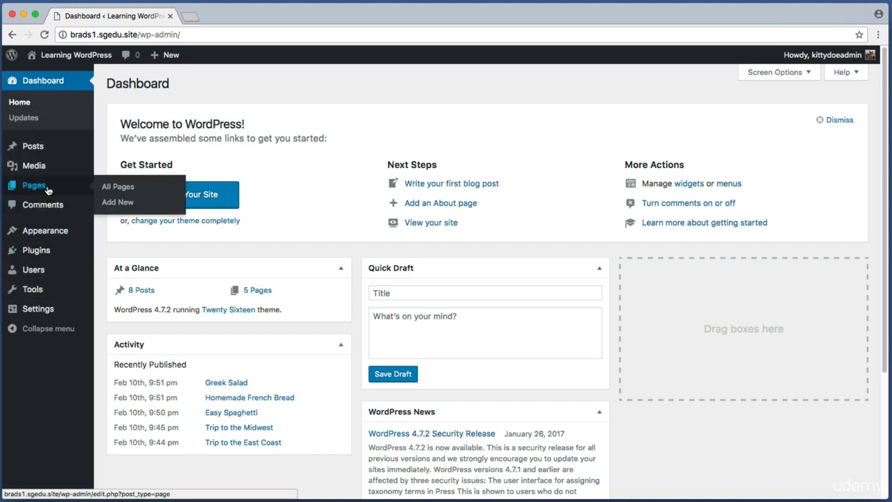
pyautogui.click(127, 205)
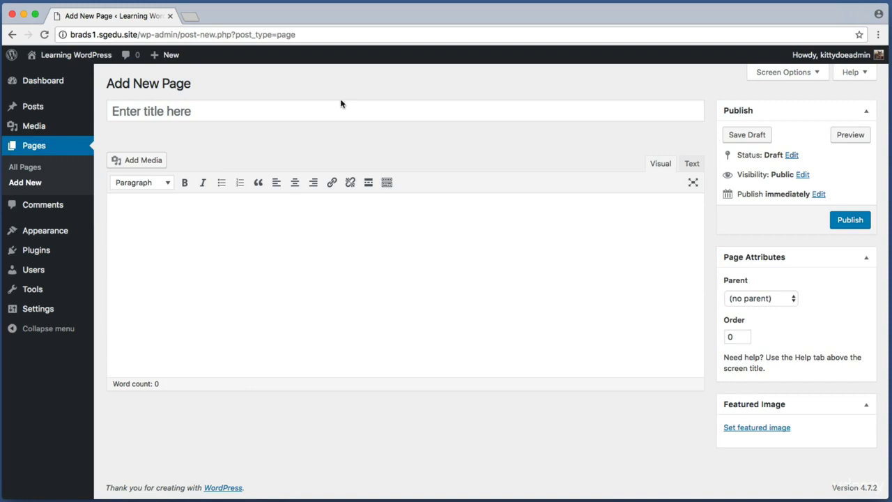
pyautogui.click(232, 109)
pyautogui.write('Welcome!')
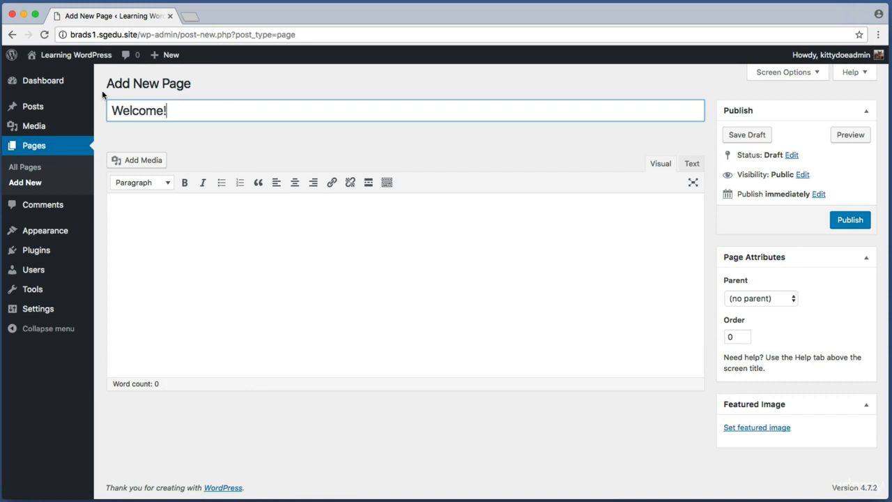
pyautogui.press('super+shift+4')
pyautogui.moveTo(102, 93); pyautogui.dragTo(190, 129)
# Step: Enter "This is temporary homepage placeholder content." as the Welcome! page's body and publish the page
pyautogui.click(193, 232)
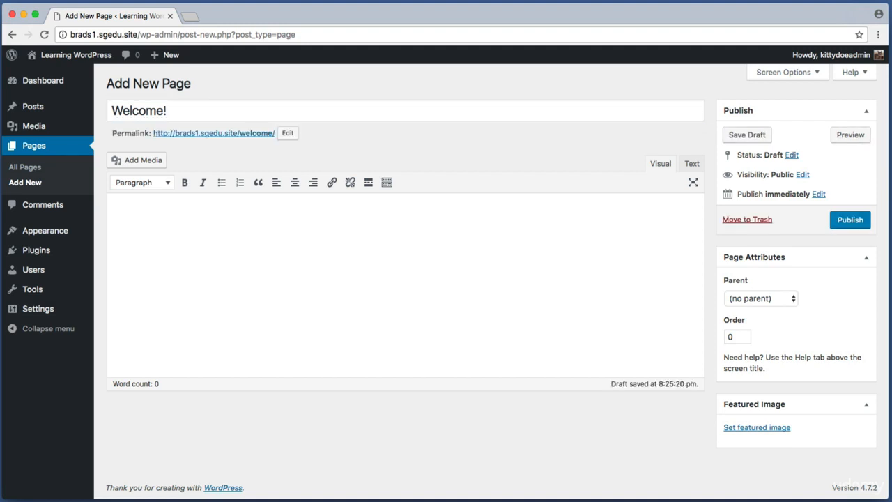
pyautogui.write('This is temporary h')
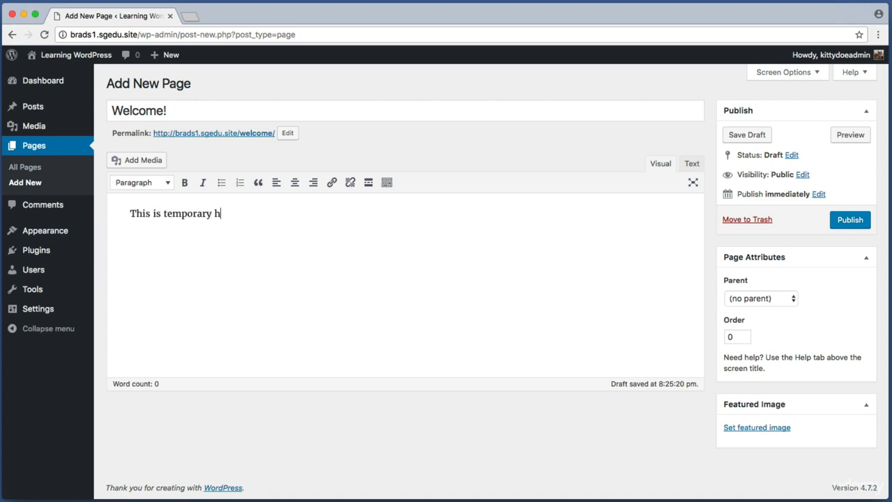
pyautogui.write('omepage placeholder content.')
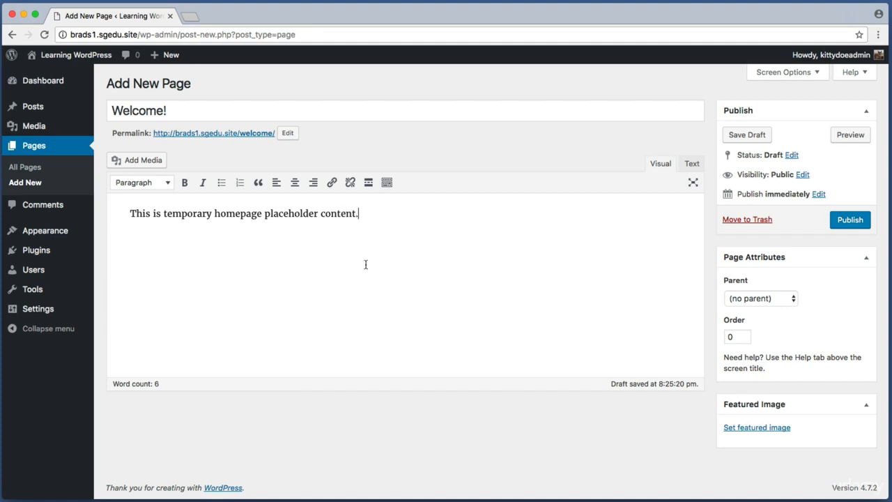
pyautogui.press('super+shift+4')
pyautogui.moveTo(810, 202); pyautogui.dragTo(880, 244)
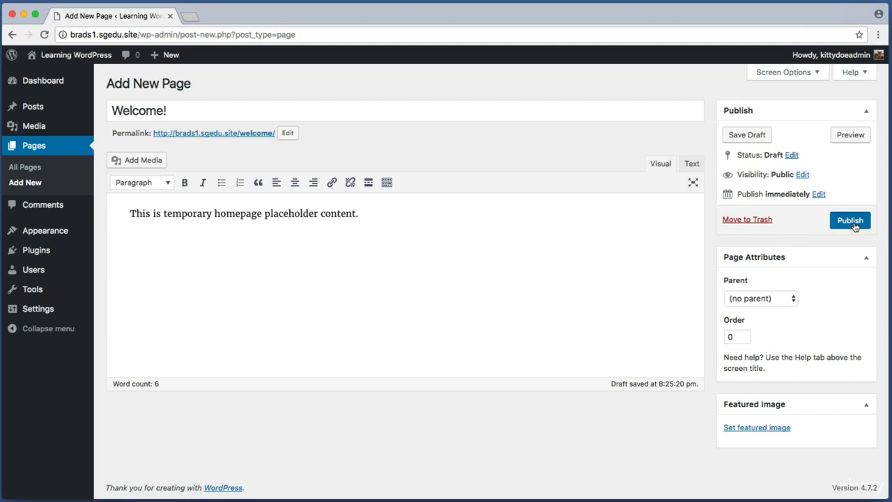
pyautogui.click(852, 223)
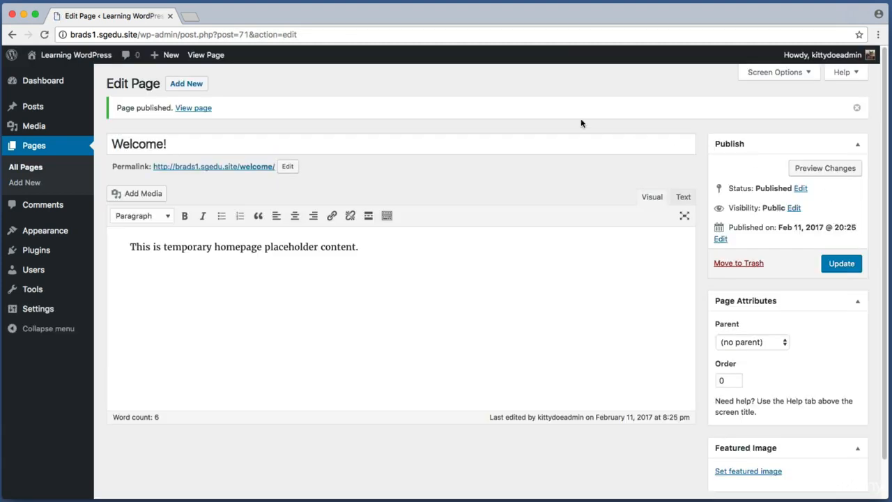
# Step: Start another new page and title it "Blog"
pyautogui.press('super+shift+4')
pyautogui.moveTo(157, 72); pyautogui.dragTo(235, 111)
pyautogui.press('super+shift+4')
pyautogui.moveTo(1, 174); pyautogui.dragTo(49, 191)
pyautogui.click(25, 183)
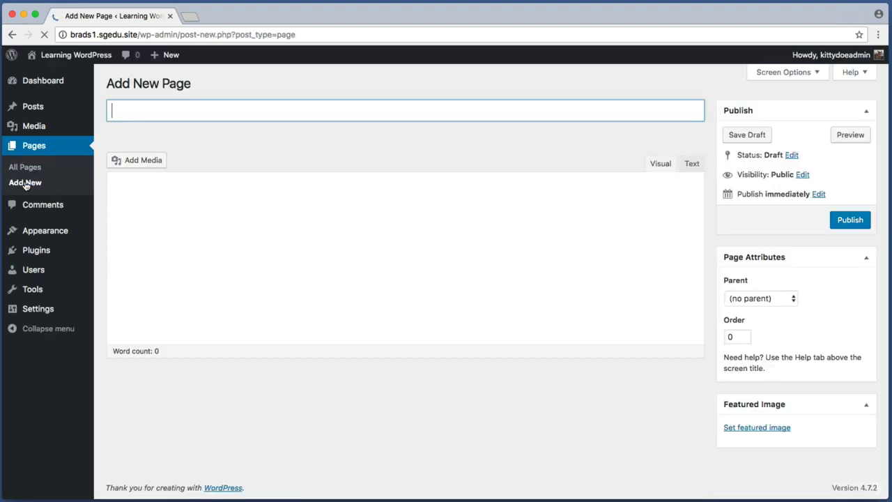
pyautogui.click(322, 113)
pyautogui.write('Blog')
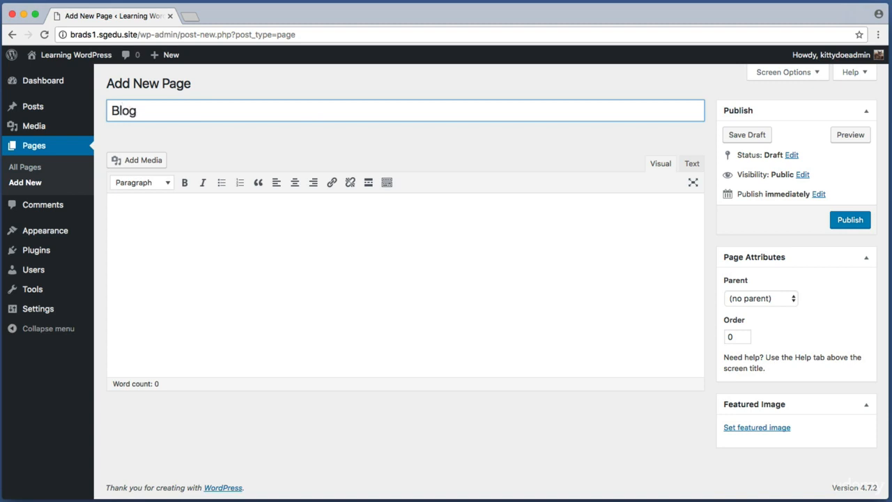
# Step: Try "News" and "Journal" as alternative page titles before restoring the title "Blog"
pyautogui.press('super+a')
pyautogui.write('News')
pyautogui.press('super+a')
pyautogui.write('Journal')
pyautogui.press('super+a')
pyautogui.press('BackSpace')
pyautogui.write('Blog')
# Step: Publish the Blog page with its body content left empty
pyautogui.click(242, 233)
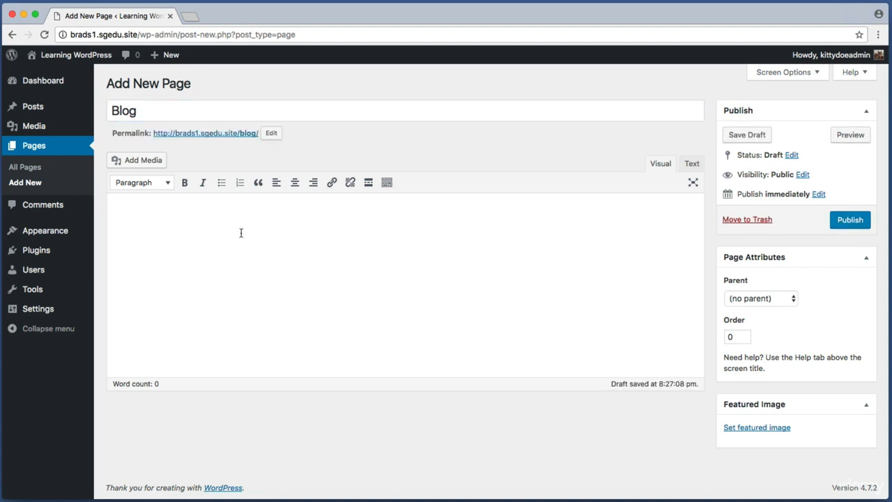
pyautogui.press('super+shift+4')
pyautogui.moveTo(106, 189); pyautogui.dragTo(528, 373)
pyautogui.press('super+shift+4')
pyautogui.moveTo(820, 202); pyautogui.dragTo(884, 242)
pyautogui.click(867, 226)
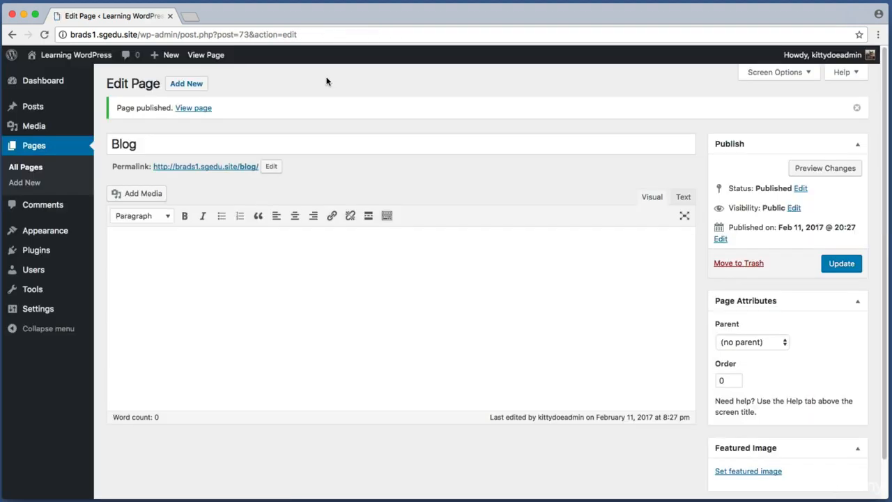
# Step: Open the site's Reading settings
pyautogui.press('super+shift+4')
pyautogui.moveTo(102, 72); pyautogui.dragTo(5, 370)
pyautogui.moveTo(38, 311)
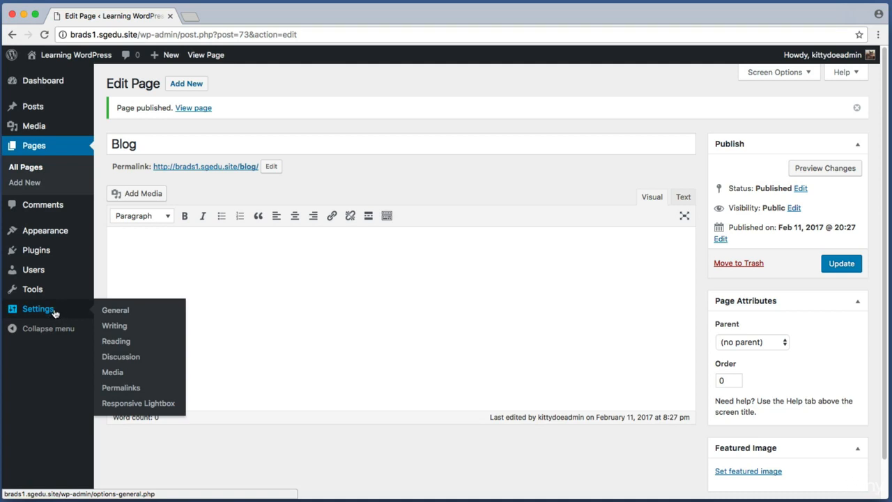
pyautogui.click(132, 344)
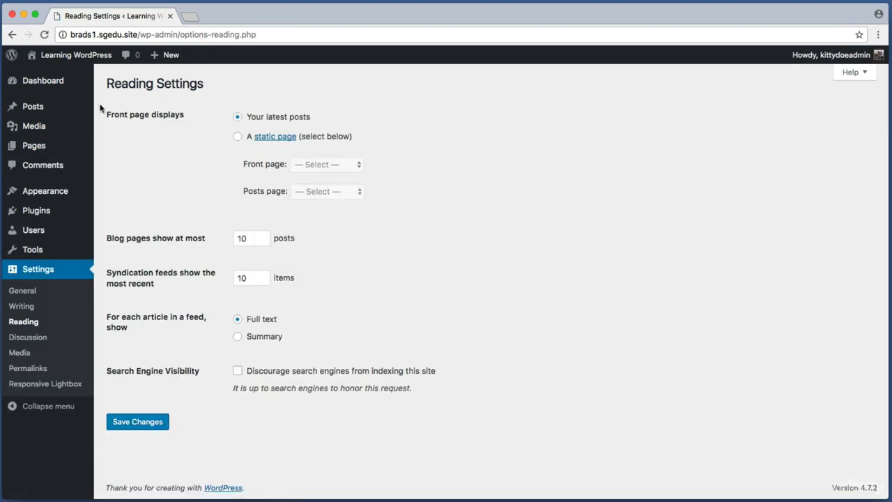
# Step: Change what the front page displays from the latest posts to a static page
pyautogui.press('super+shift+4')
pyautogui.moveTo(101, 104); pyautogui.dragTo(384, 214)
pyautogui.press('Escape')
pyautogui.press('super+shift+4')
pyautogui.moveTo(103, 107); pyautogui.dragTo(318, 124)
pyautogui.press('super+shift+4')
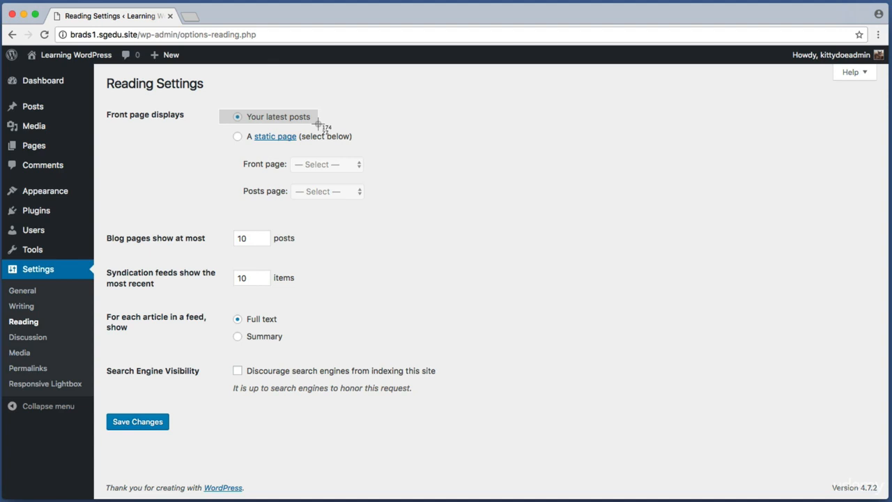
pyautogui.moveTo(318, 124); pyautogui.dragTo(318, 124)
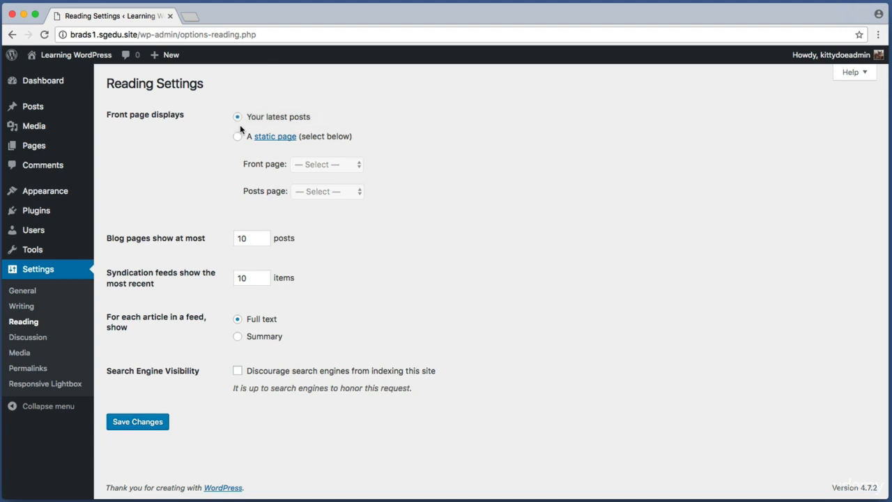
pyautogui.press('super+shift+4')
pyautogui.moveTo(226, 130); pyautogui.dragTo(360, 143)
pyautogui.click(238, 138)
# Step: Choose the Welcome! page as the static front page
pyautogui.press('super+shift+4')
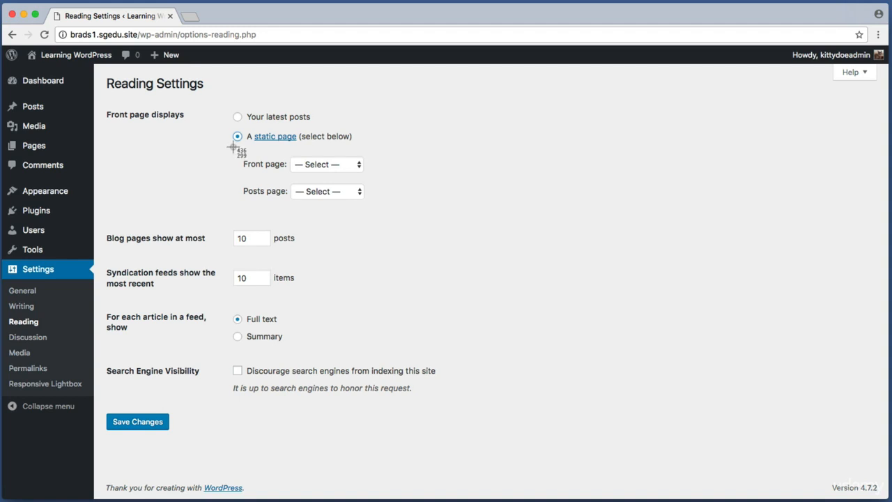
pyautogui.moveTo(234, 148); pyautogui.dragTo(383, 209)
pyautogui.press('super+shift+4')
pyautogui.moveTo(240, 155); pyautogui.dragTo(385, 183)
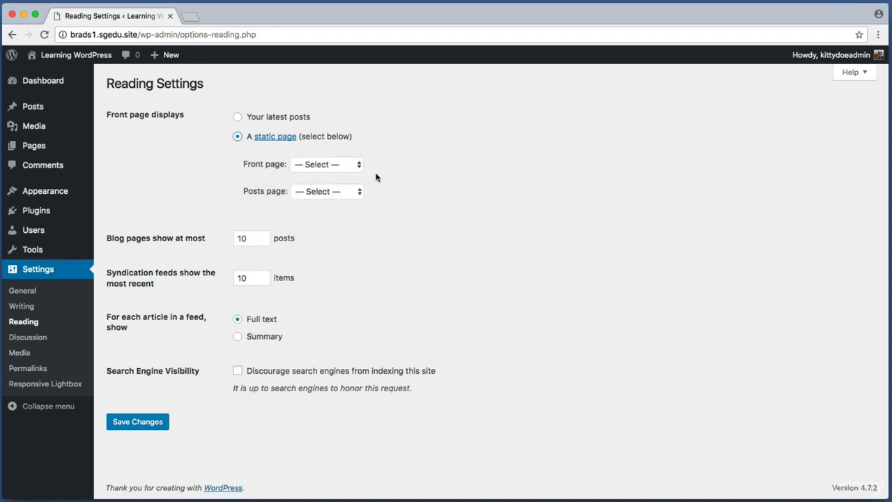
pyautogui.click(335, 167)
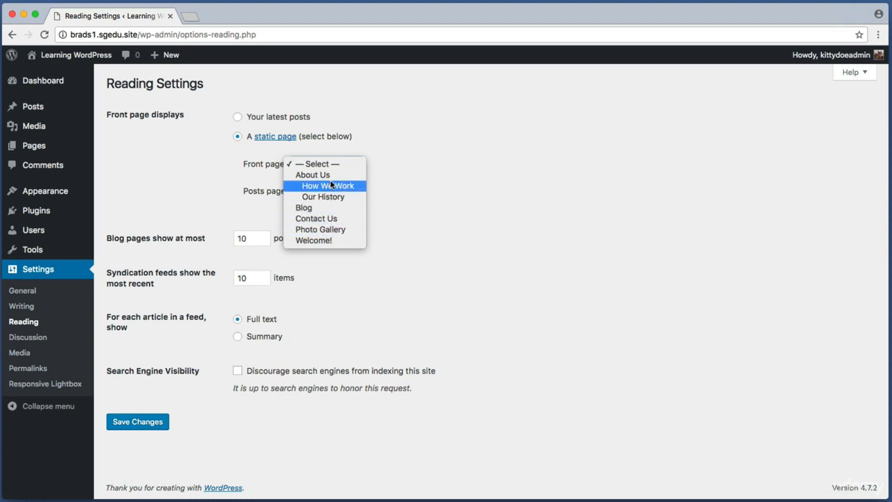
pyautogui.click(347, 242)
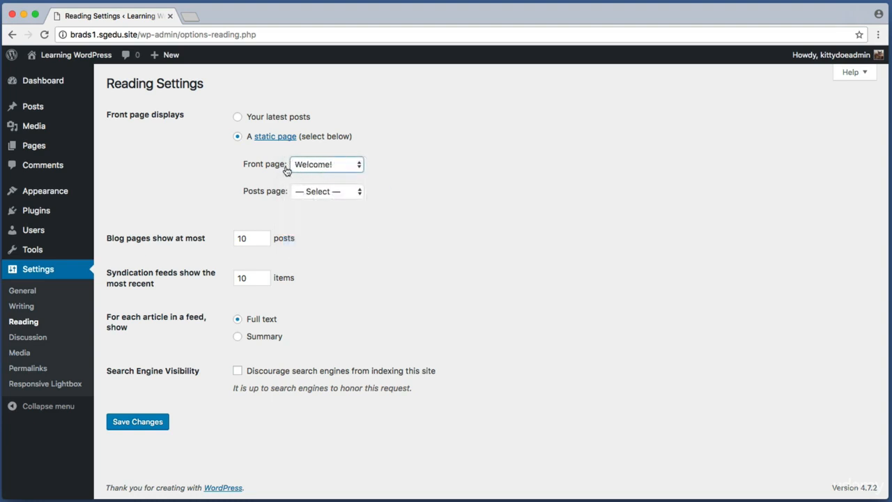
# Step: Choose the Blog page as the posts page and save the Reading settings
pyautogui.press('super+shift+4')
pyautogui.moveTo(238, 180); pyautogui.dragTo(374, 205)
pyautogui.click(351, 191)
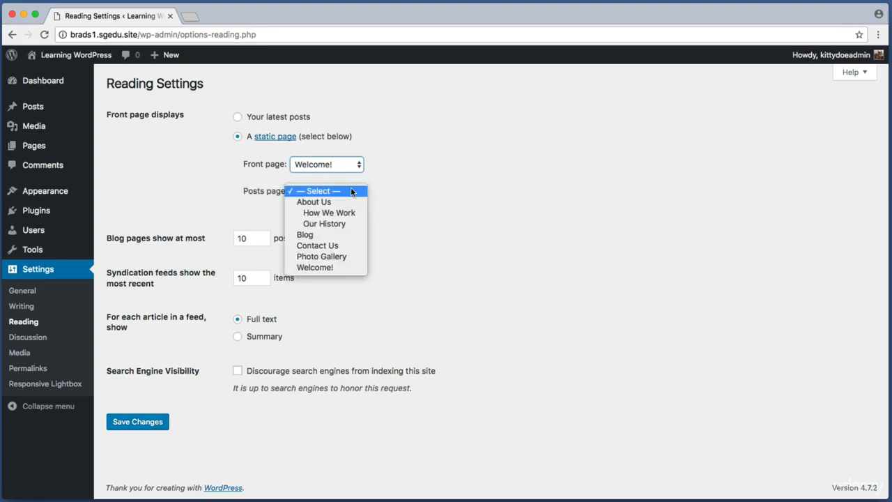
pyautogui.click(321, 237)
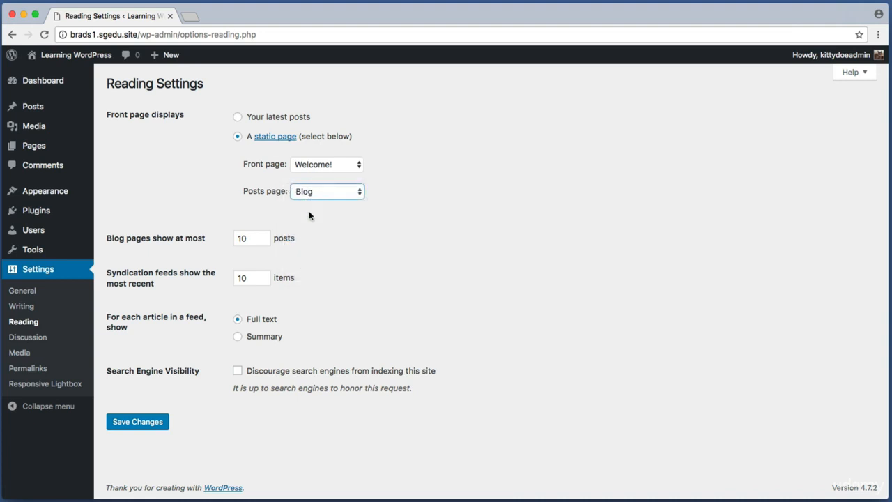
pyautogui.press('super+shift+4')
pyautogui.moveTo(100, 402); pyautogui.dragTo(191, 441)
pyautogui.click(143, 429)
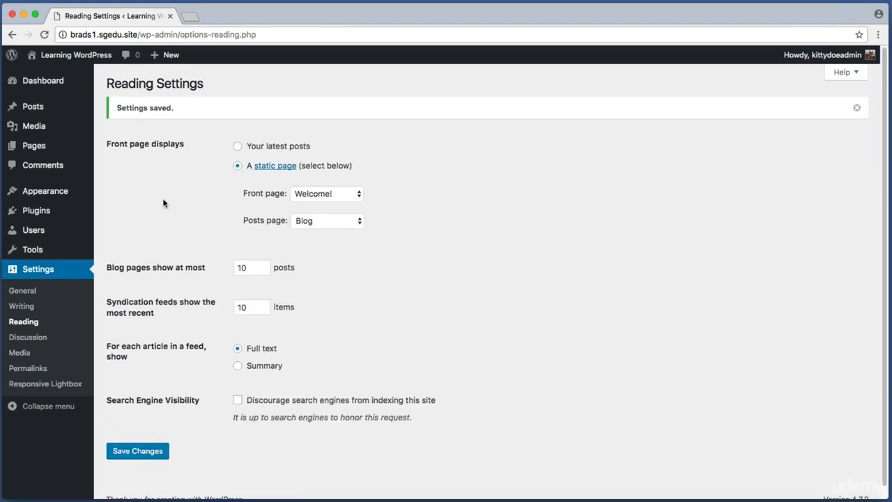
# Step: View the live homepage and examine its main content and header navigation
pyautogui.click(78, 56)
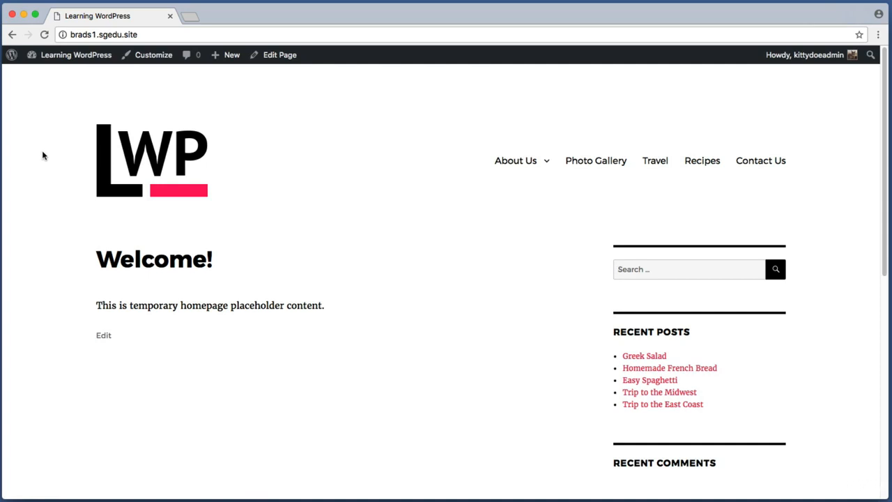
pyautogui.press('super+shift+4')
pyautogui.moveTo(85, 239); pyautogui.dragTo(348, 320)
pyautogui.press('super+shift+4')
pyautogui.moveTo(417, 149); pyautogui.dragTo(481, 168)
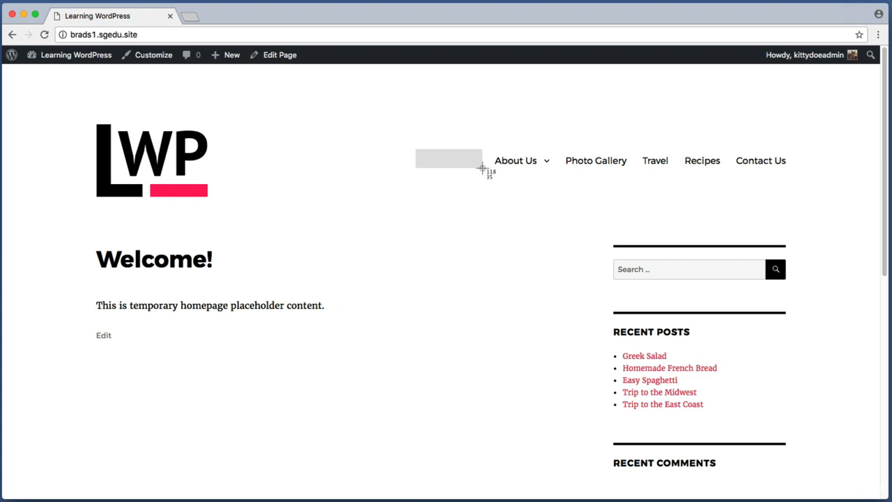
pyautogui.moveTo(482, 168); pyautogui.dragTo(804, 178)
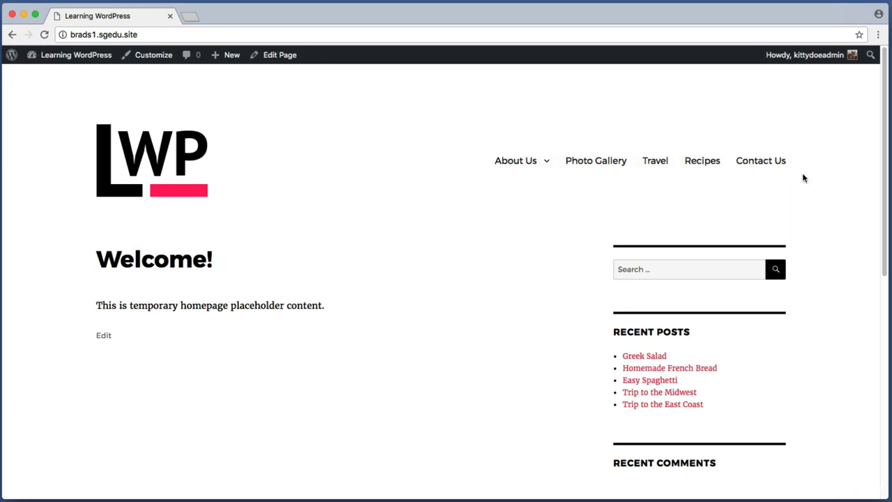
# Step: Open the site's Menus screen in the dashboard and add the Blog page to Main Menu
pyautogui.click(96, 58)
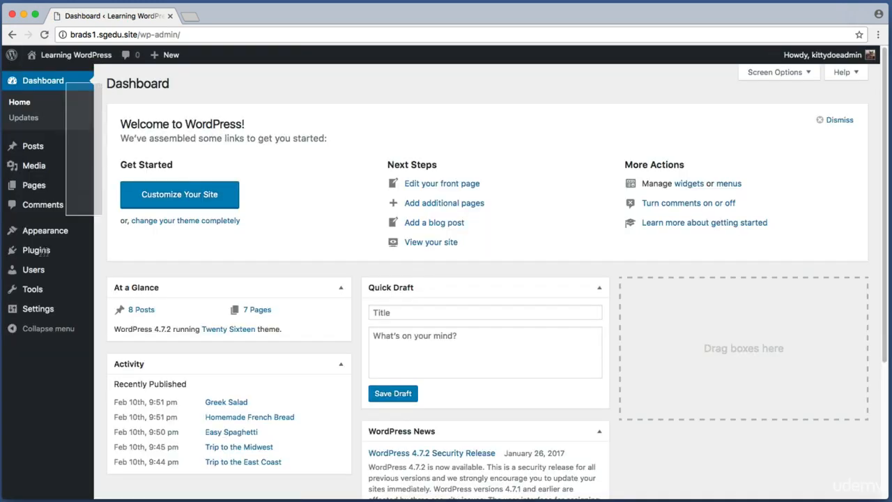
pyautogui.moveTo(61, 231)
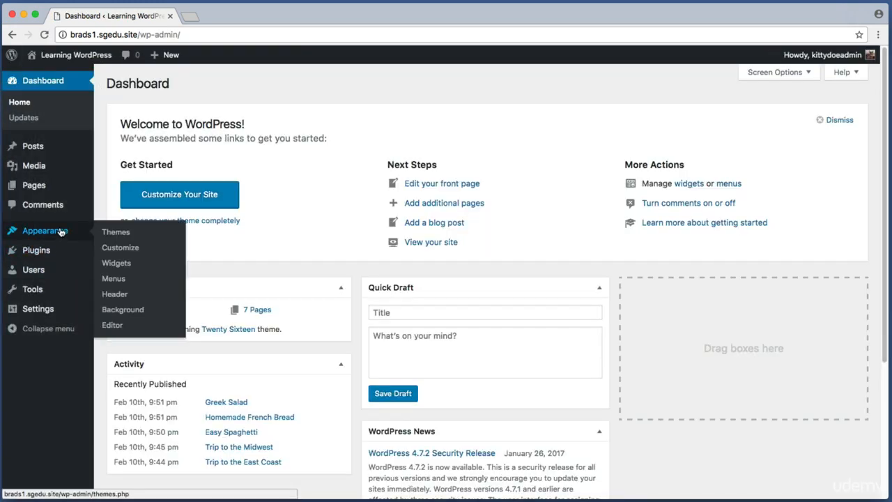
pyautogui.click(132, 282)
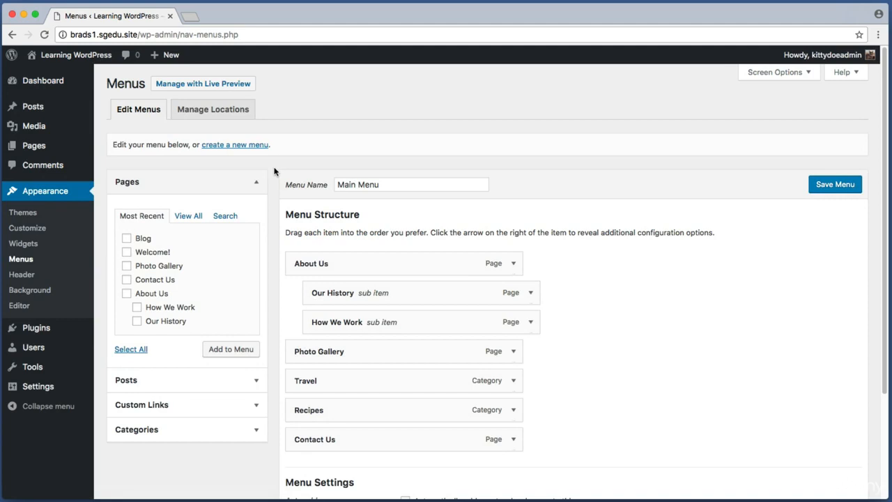
pyautogui.press('super+shift+4')
pyautogui.moveTo(275, 166); pyautogui.dragTo(107, 344)
pyautogui.moveTo(122, 231); pyautogui.dragTo(168, 244)
pyautogui.click(248, 349)
# Step: Move the Blog item above About Us as the first item of Main Menu and save the menu
pyautogui.press('super+shift+4')
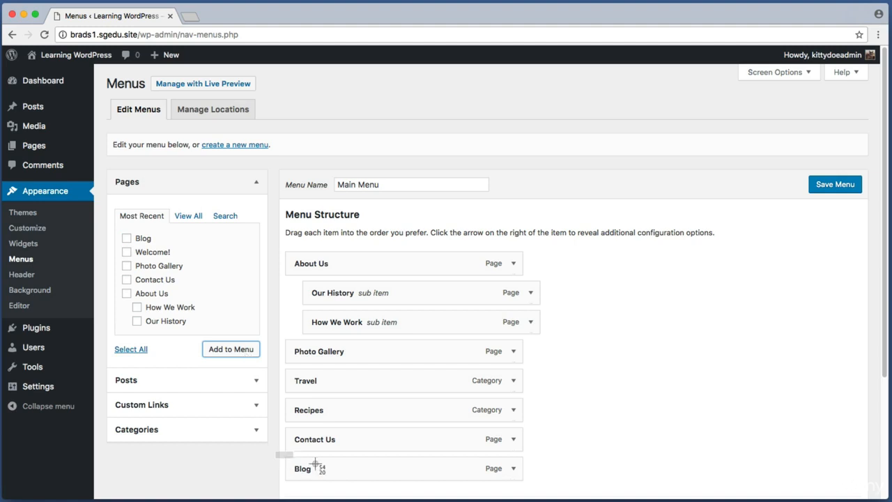
pyautogui.moveTo(315, 464); pyautogui.dragTo(549, 488)
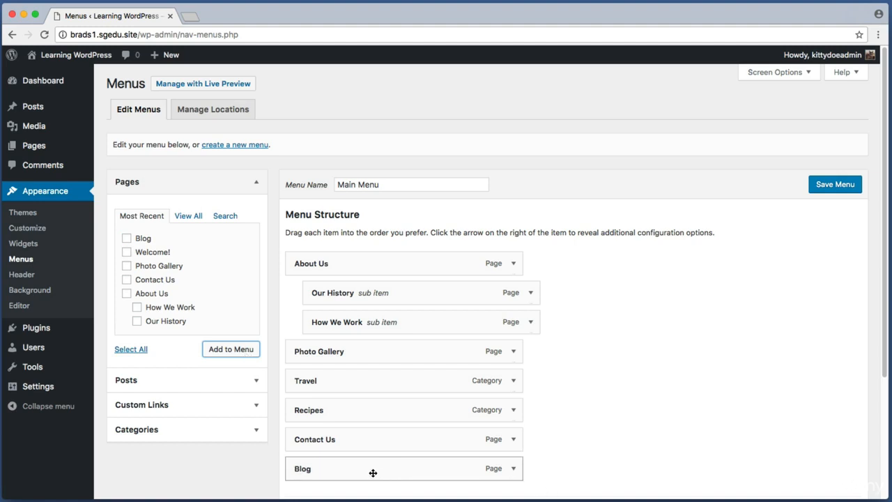
pyautogui.moveTo(372, 472); pyautogui.dragTo(372, 263)
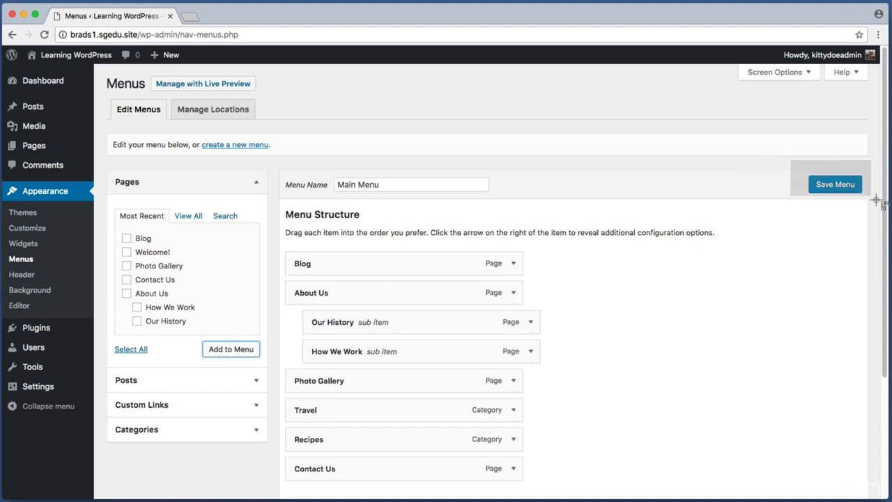
pyautogui.click(851, 190)
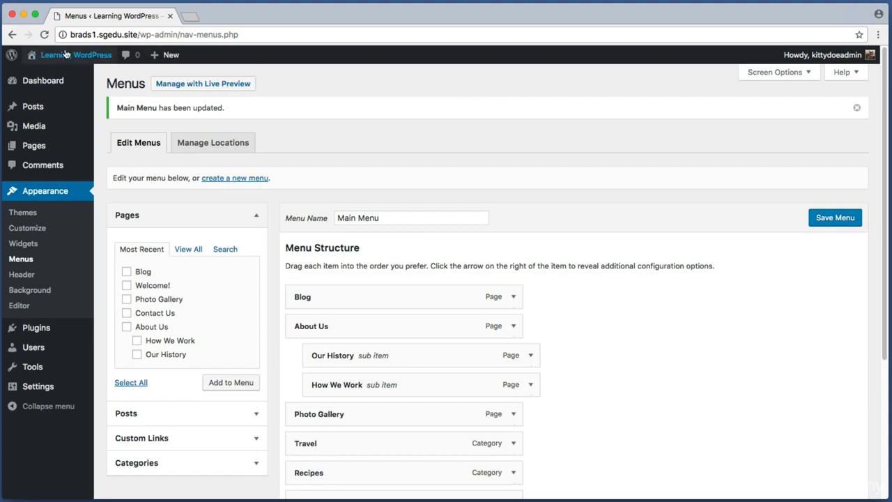
# Step: View the live site, open the Blog page from the header navigation and examine its list of posts
pyautogui.click(66, 54)
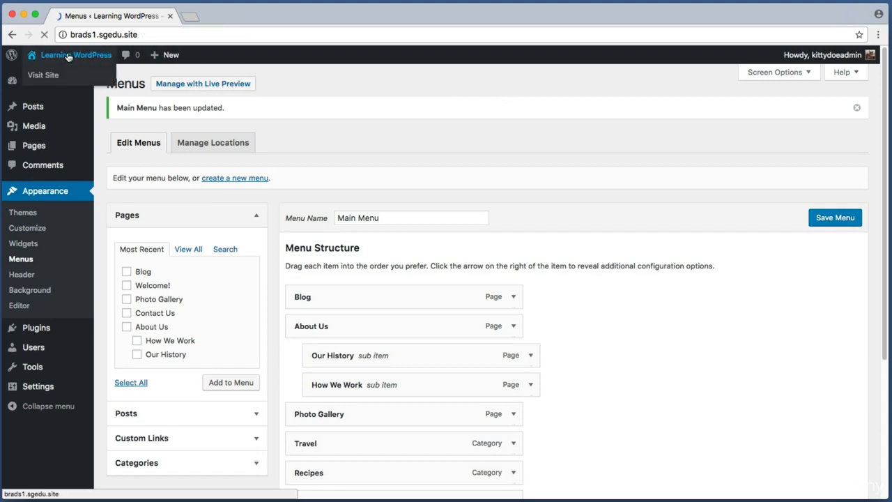
pyautogui.press('super+shift+4')
pyautogui.moveTo(76, 240); pyautogui.dragTo(341, 319)
pyautogui.press('super+shift+4')
pyautogui.moveTo(439, 154); pyautogui.dragTo(500, 174)
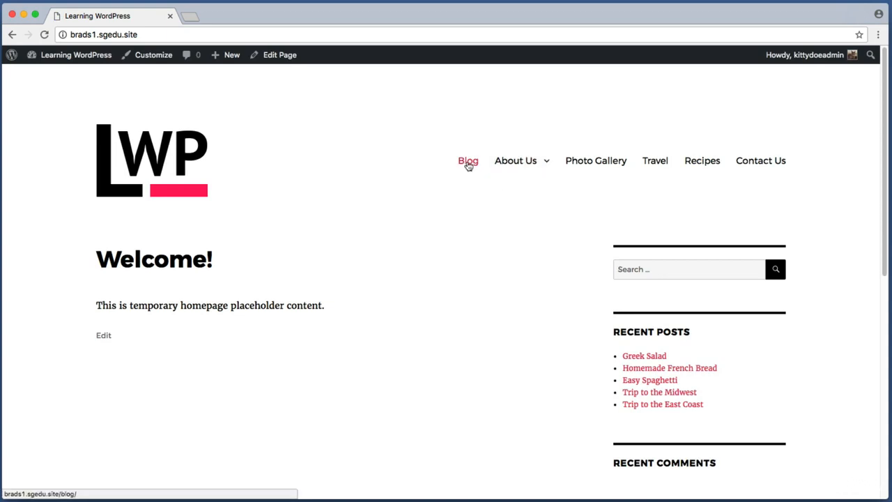
pyautogui.click(468, 164)
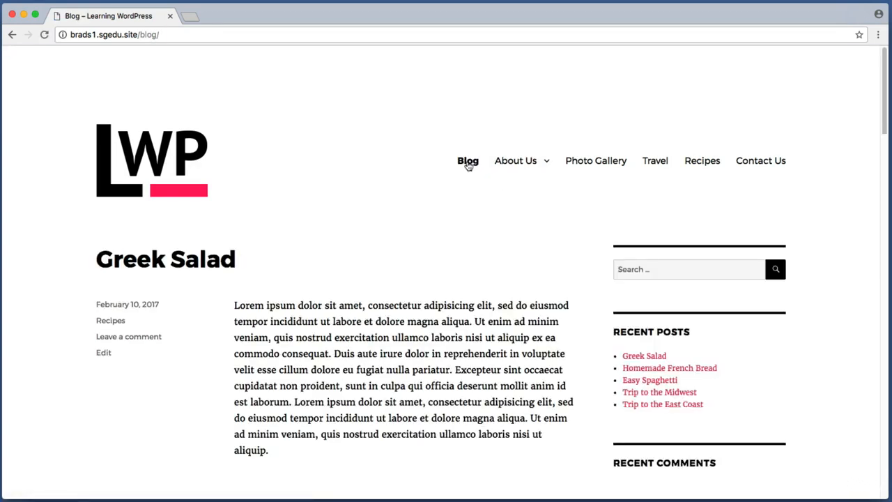
pyautogui.scroll(-10, 58, 225)
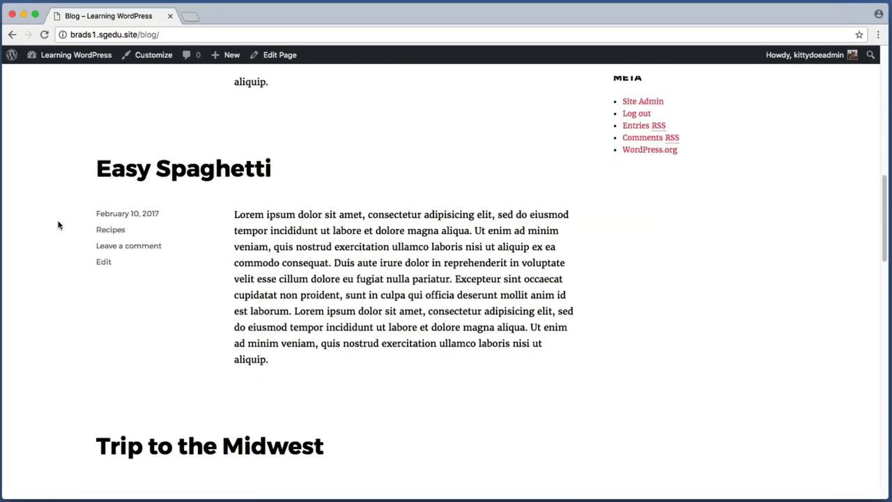
pyautogui.scroll(-7, 59, 225)
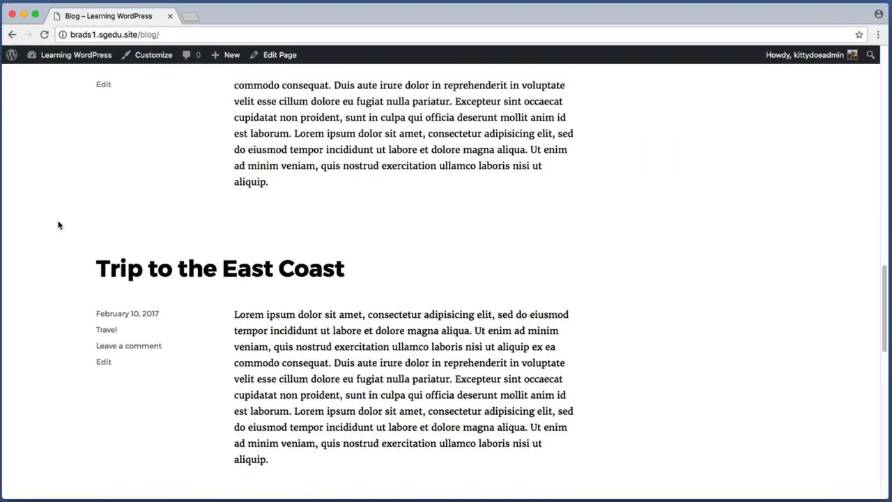
pyautogui.scroll(15, 59, 224)
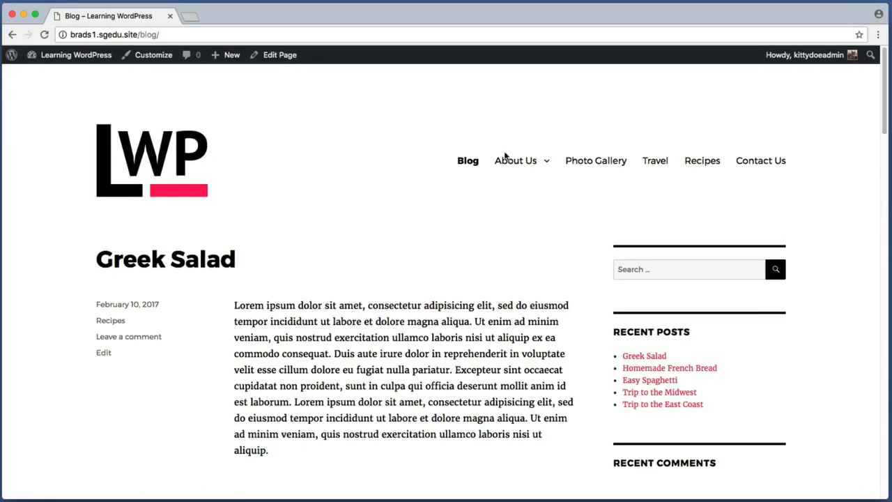
pyautogui.press('super+shift+4')
pyautogui.moveTo(442, 142); pyautogui.dragTo(489, 182)
pyautogui.press('super+shift+4')
pyautogui.moveTo(451, 139); pyautogui.dragTo(486, 184)
# Step: Return to the live homepage and examine its placeholder content alongside the Blog, Travel and Recipes links
pyautogui.click(182, 153)
pyautogui.press('super+shift+4')
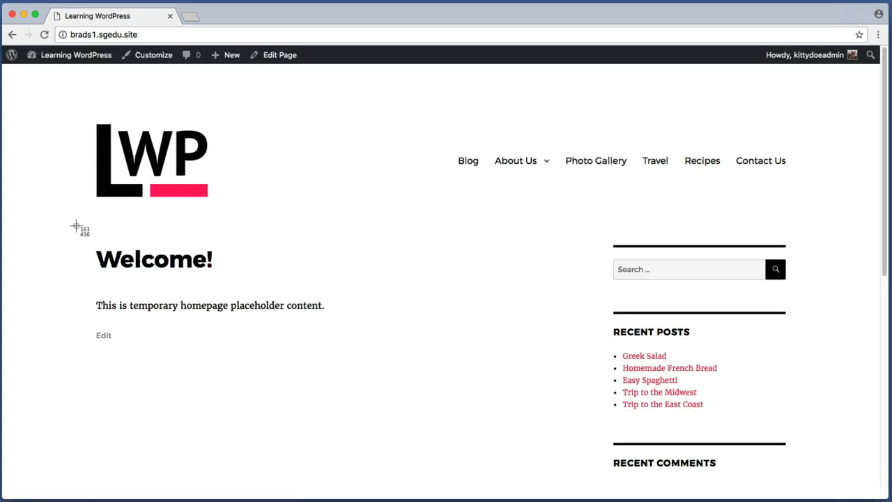
pyautogui.moveTo(81, 231); pyautogui.dragTo(390, 363)
pyautogui.press('super+shift+4')
pyautogui.moveTo(637, 148); pyautogui.dragTo(726, 174)
pyautogui.press('super+shift+4')
pyautogui.press('super+shift+4')
pyautogui.moveTo(446, 148); pyautogui.dragTo(489, 175)
pyautogui.press('super+shift+4')
pyautogui.moveTo(79, 235); pyautogui.dragTo(414, 322)
# Step: Go back to the dashboard and open the Welcome! front page for editing from the list of pages
pyautogui.click(66, 60)
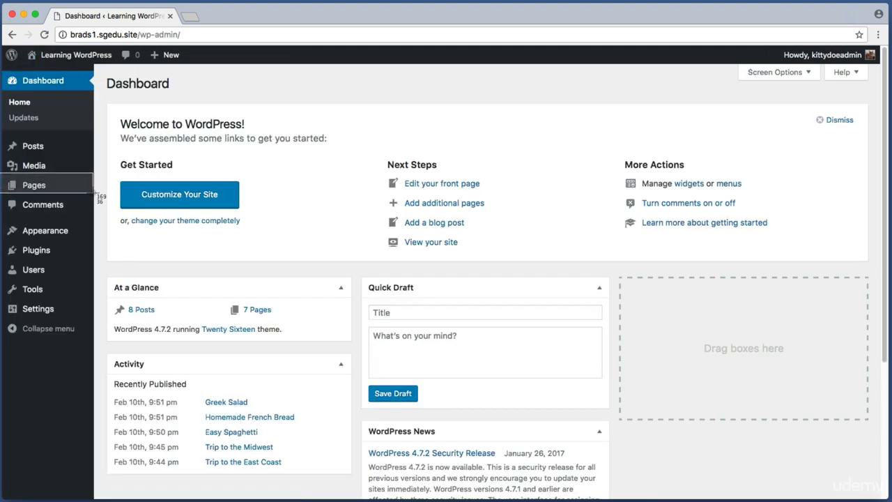
pyautogui.click(73, 188)
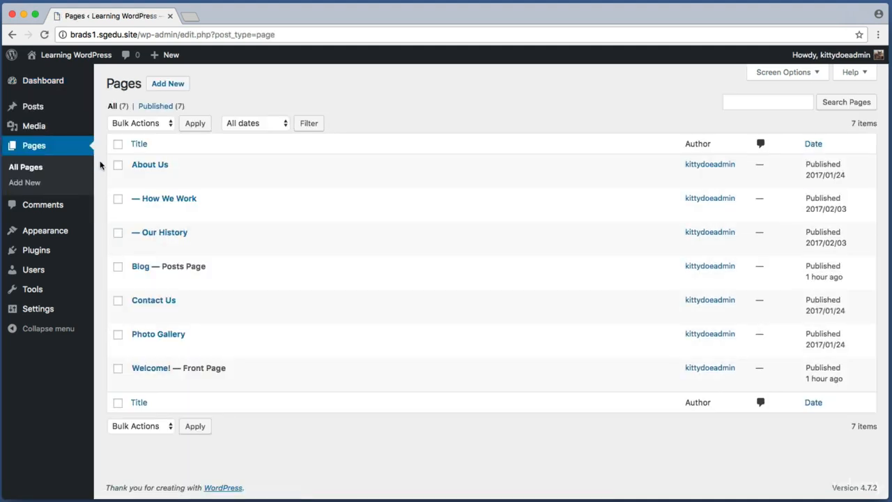
pyautogui.press('super+shift+4')
pyautogui.moveTo(102, 350); pyautogui.dragTo(291, 395)
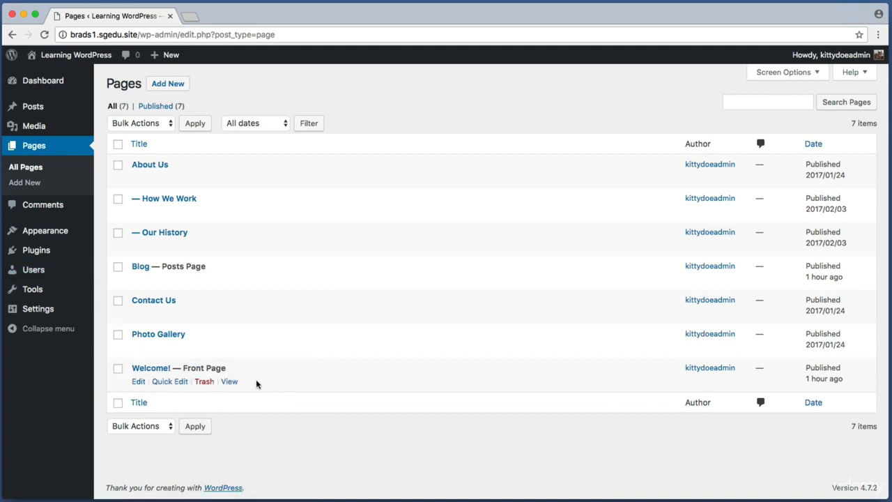
pyautogui.click(154, 368)
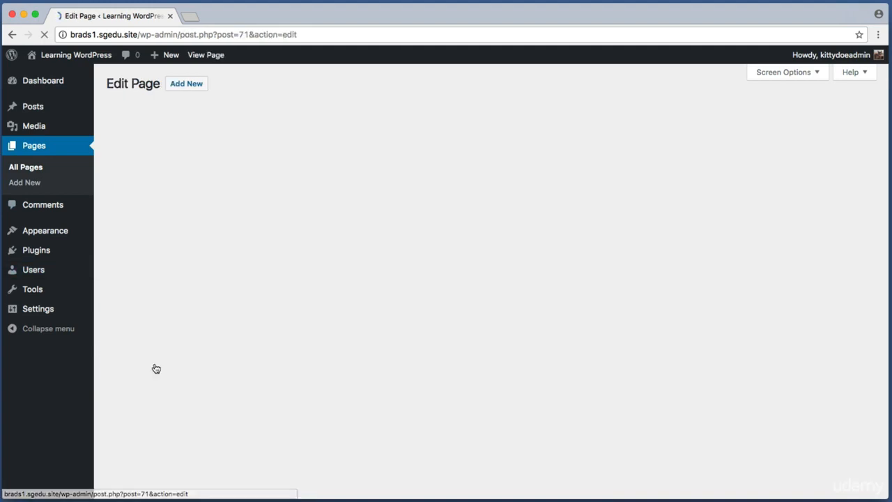
pyautogui.press('super+shift+4')
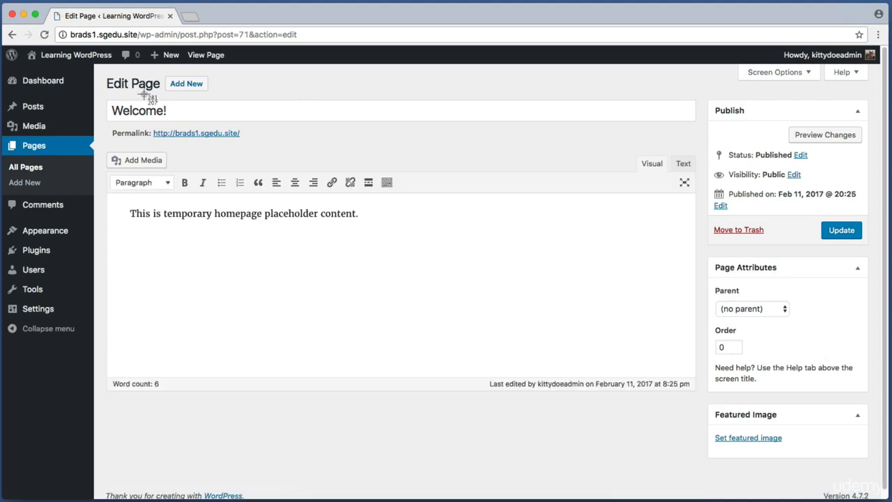
pyautogui.moveTo(112, 99); pyautogui.dragTo(228, 133)
# Step: Replace the Welcome! page's placeholder sentence with the copied homepage text starting "Hello and welcome. This is my homepage."
pyautogui.press('super+shift+4')
pyautogui.moveTo(115, 201); pyautogui.dragTo(419, 243)
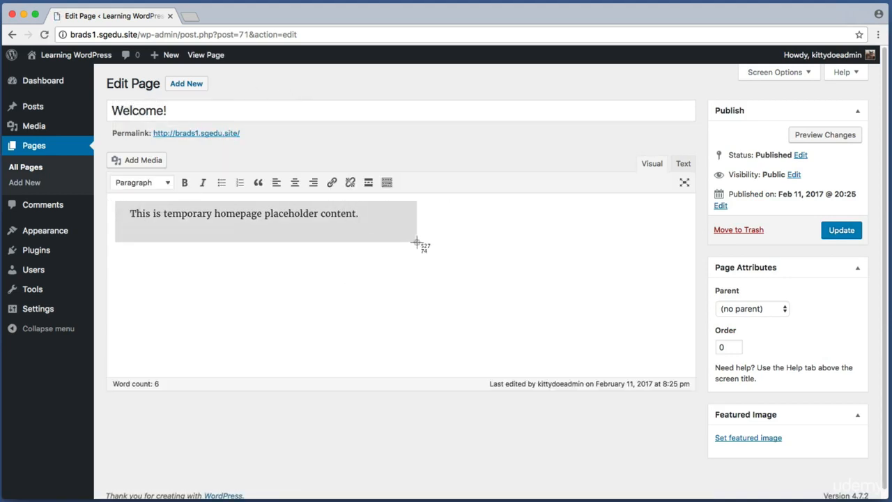
pyautogui.moveTo(372, 216); pyautogui.dragTo(132, 210)
pyautogui.press('BackSpace')
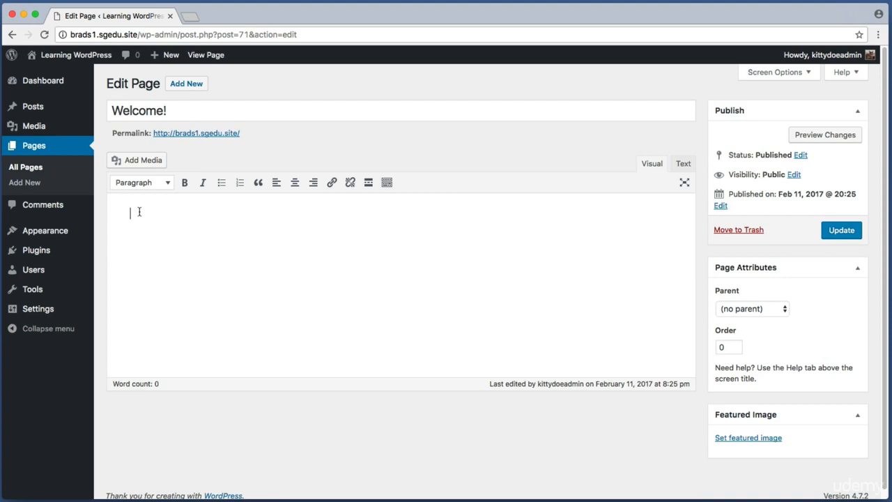
pyautogui.rightClick(139, 216)
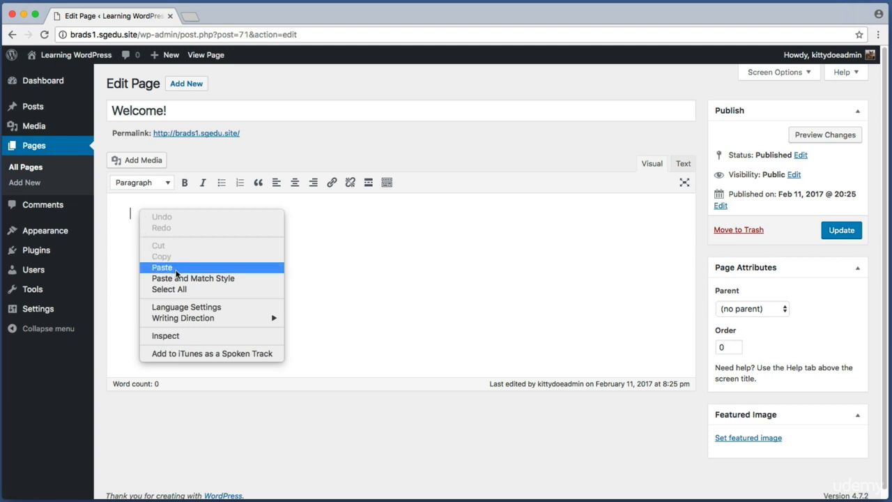
pyautogui.click(176, 268)
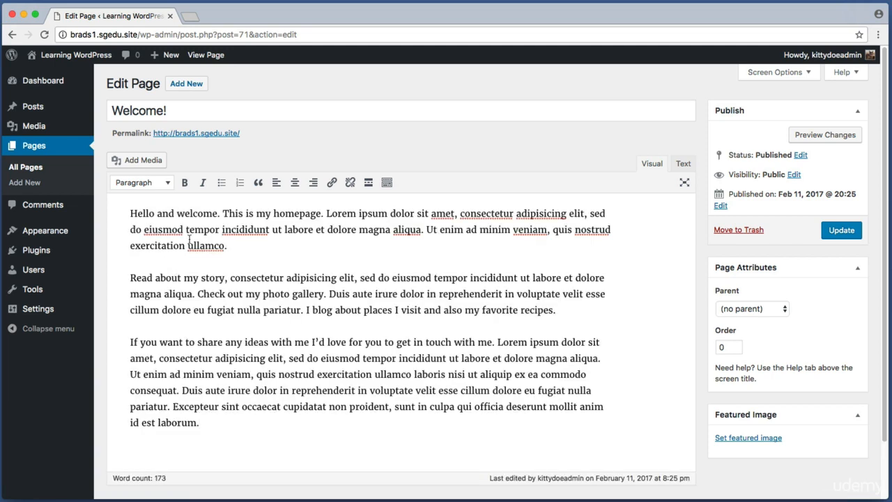
# Step: Examine the three paragraphs of the new homepage text in the page editor
pyautogui.moveTo(131, 214); pyautogui.dragTo(410, 248)
pyautogui.click(376, 256)
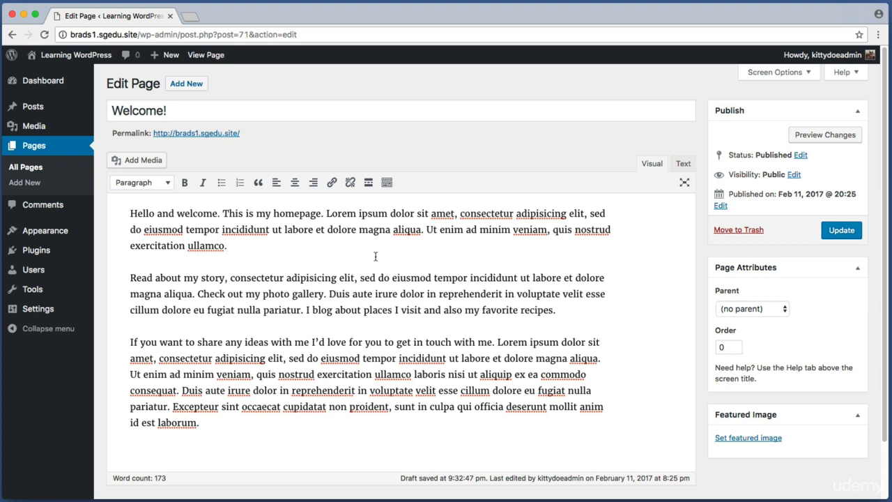
pyautogui.moveTo(344, 221); pyautogui.dragTo(400, 215)
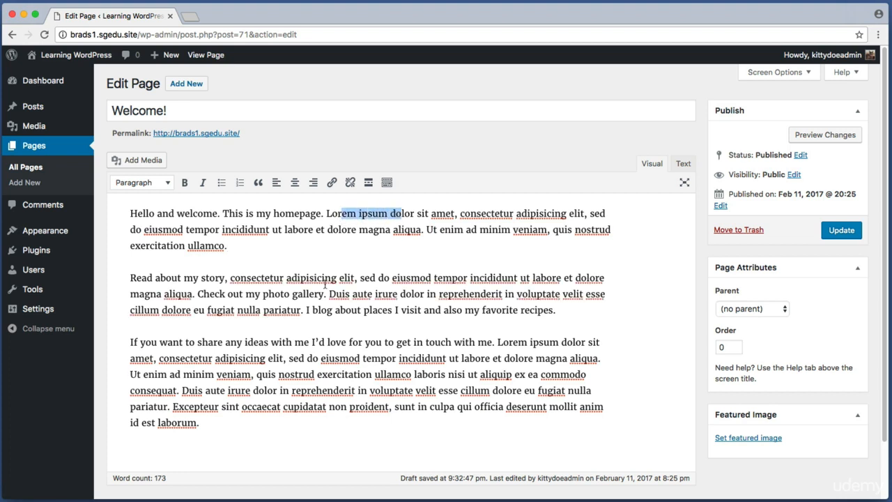
pyautogui.moveTo(326, 290); pyautogui.dragTo(371, 292)
pyautogui.moveTo(217, 358); pyautogui.dragTo(332, 386)
pyautogui.click(254, 341)
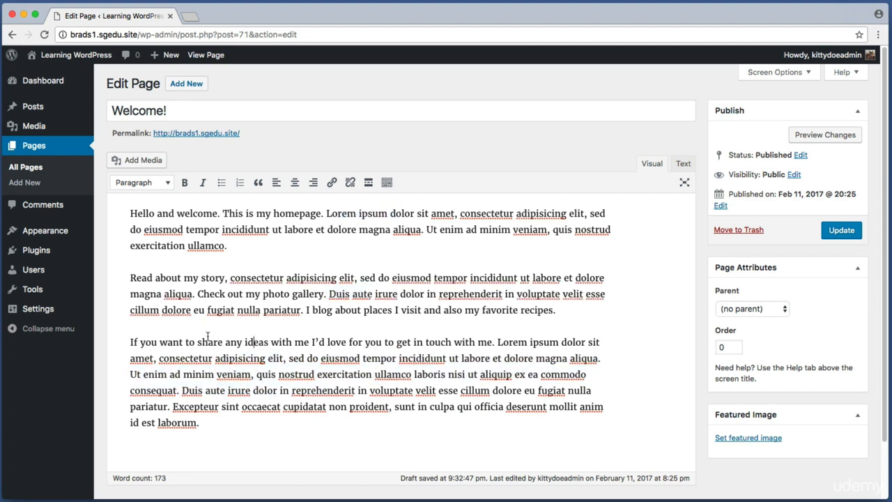
pyautogui.moveTo(213, 342); pyautogui.dragTo(263, 344)
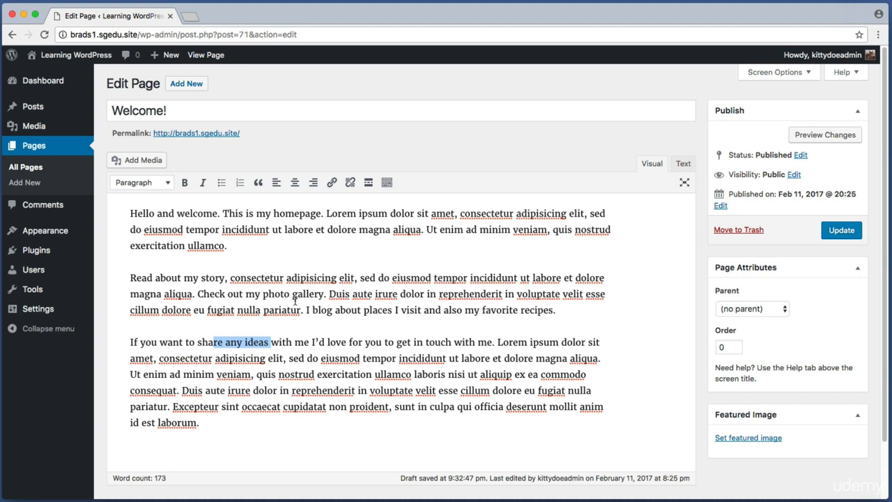
pyautogui.click(392, 274)
pyautogui.press('super+shift+4')
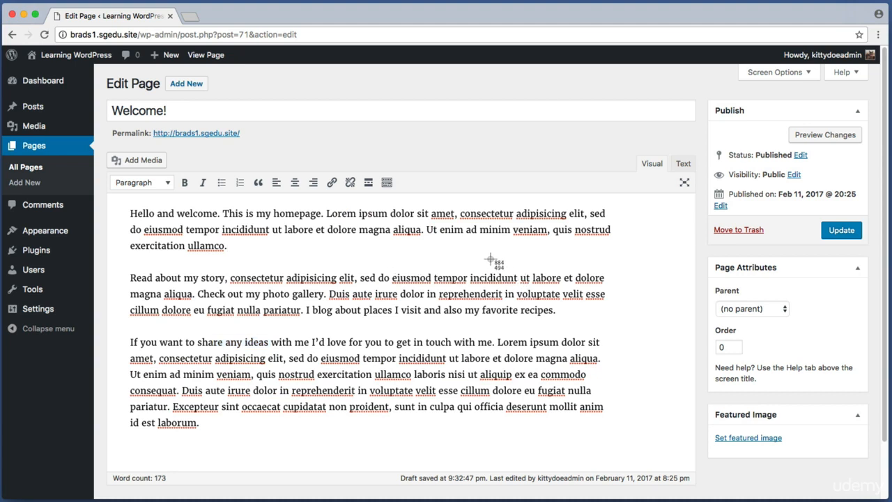
pyautogui.moveTo(490, 268); pyautogui.dragTo(601, 392)
pyautogui.press('super+shift+4')
pyautogui.moveTo(127, 273); pyautogui.dragTo(385, 323)
pyautogui.moveTo(439, 273); pyautogui.dragTo(585, 316)
# Step: Upload brad-with-cat.jpg from the assets folder as new media for the Welcome! page
pyautogui.press('super+shift+4')
pyautogui.moveTo(106, 150); pyautogui.dragTo(167, 172)
pyautogui.click(160, 166)
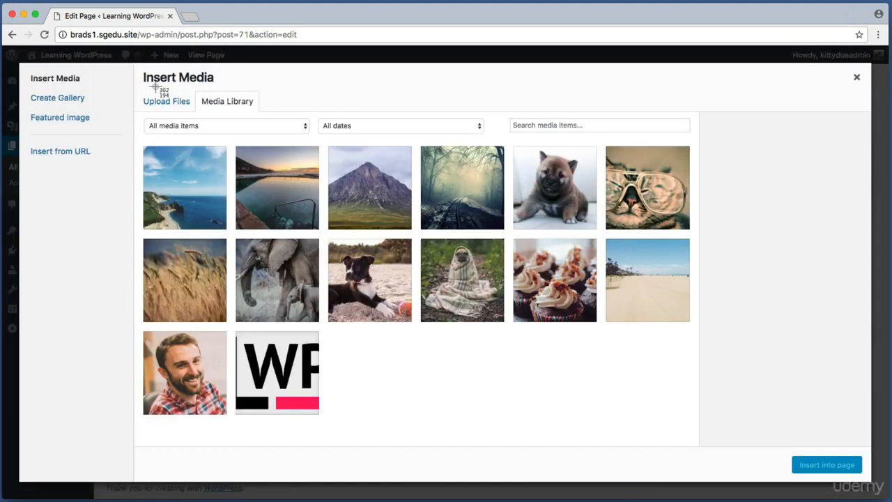
pyautogui.press('super+shift+4')
pyautogui.moveTo(139, 92); pyautogui.dragTo(188, 110)
pyautogui.click(175, 103)
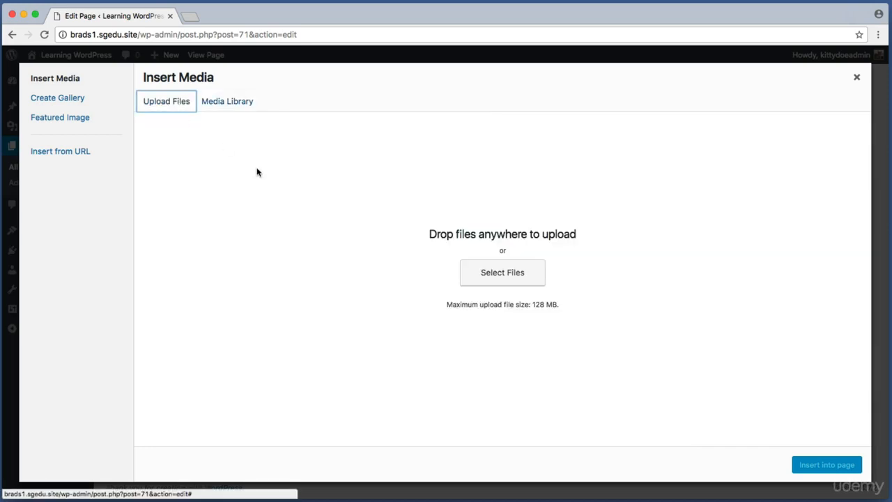
pyautogui.press('super+shift+4')
pyautogui.moveTo(465, 258); pyautogui.dragTo(583, 294)
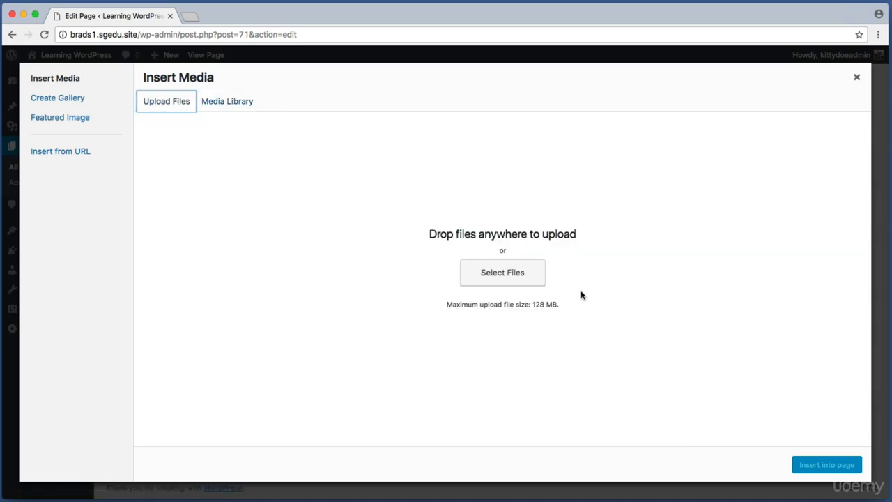
pyautogui.click(516, 283)
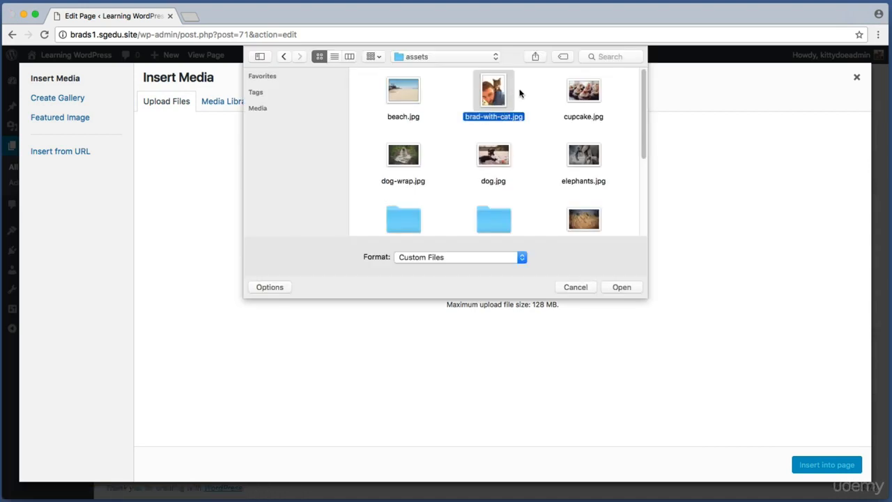
pyautogui.click(628, 288)
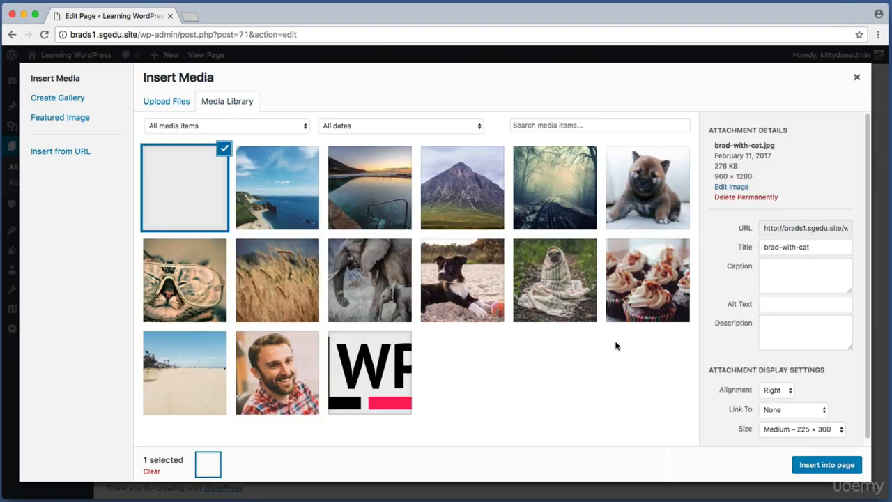
# Step: Insert brad-with-cat.jpg into the Welcome! page with right alignment, no link and Medium size (225 × 300)
pyautogui.moveTo(708, 360); pyautogui.dragTo(857, 416)
pyautogui.press('super+shift+4')
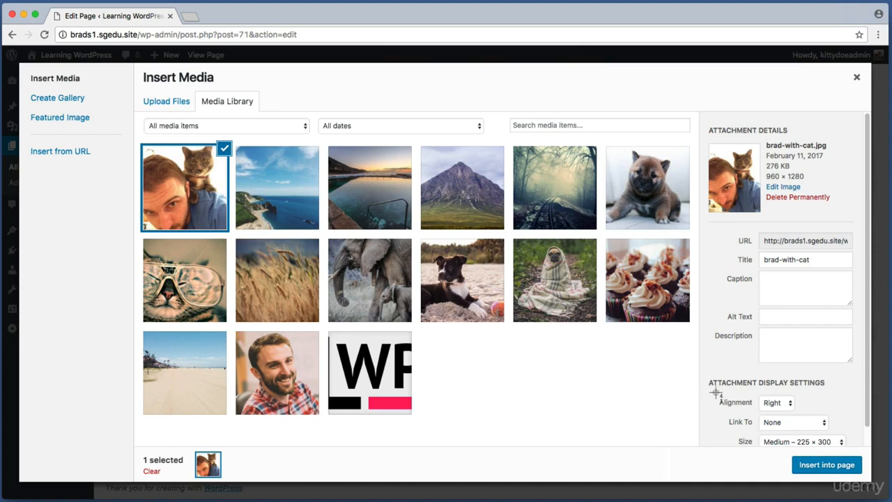
pyautogui.moveTo(709, 392); pyautogui.dragTo(795, 414)
pyautogui.click(785, 407)
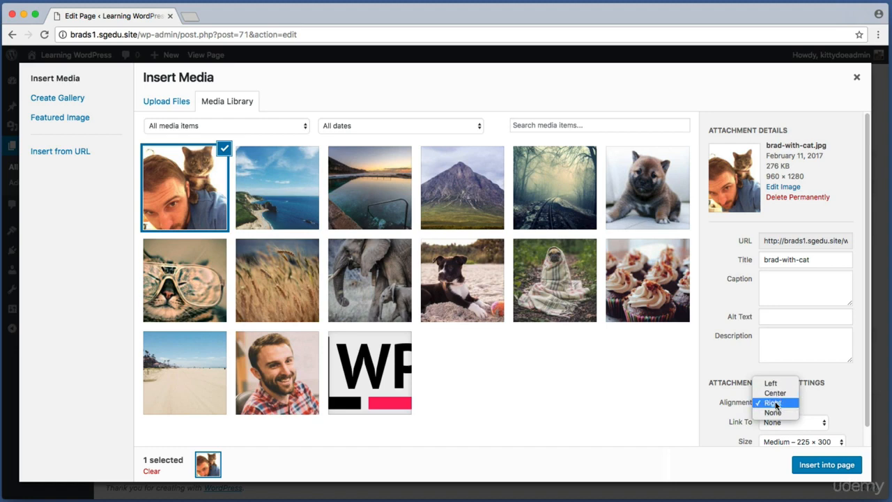
pyautogui.click(776, 405)
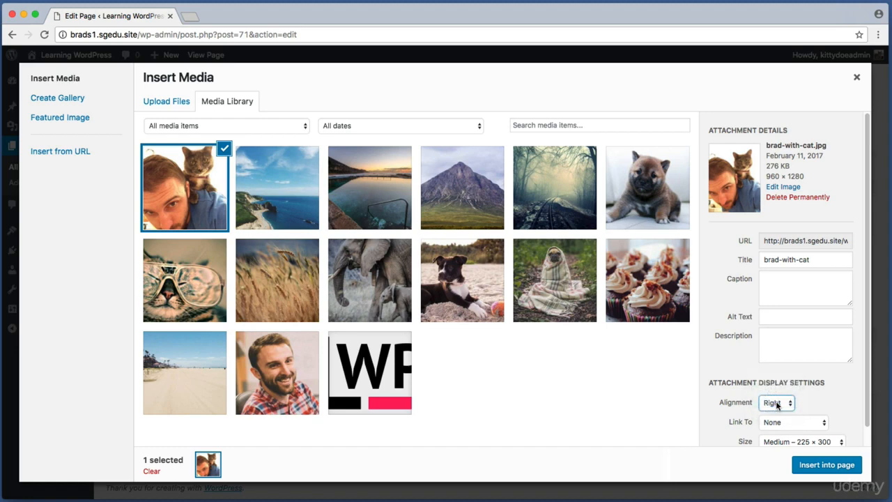
pyautogui.click(776, 406)
pyautogui.click(778, 406)
pyautogui.scroll(-1, 730, 418)
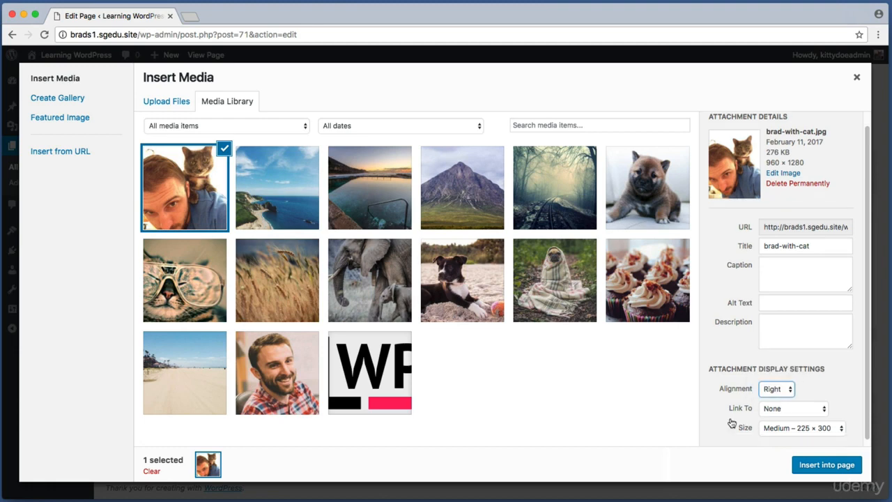
pyautogui.press('super+shift+4')
pyautogui.moveTo(721, 419); pyautogui.dragTo(845, 444)
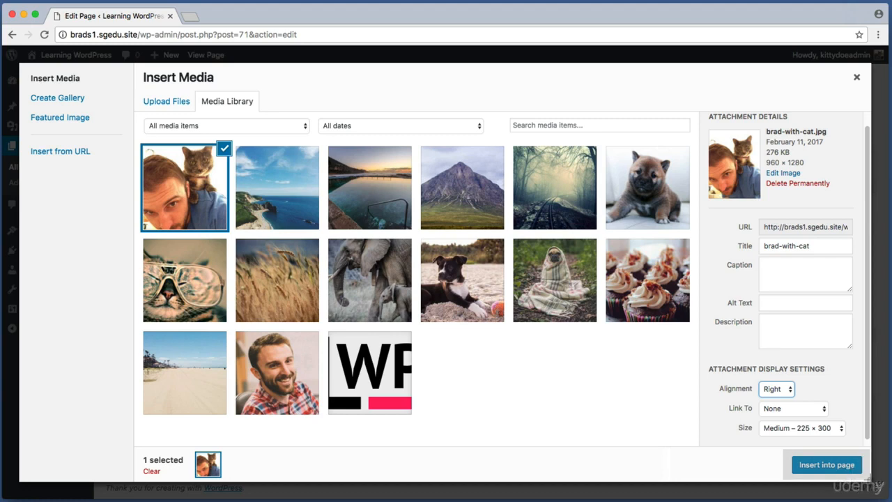
pyautogui.click(850, 471)
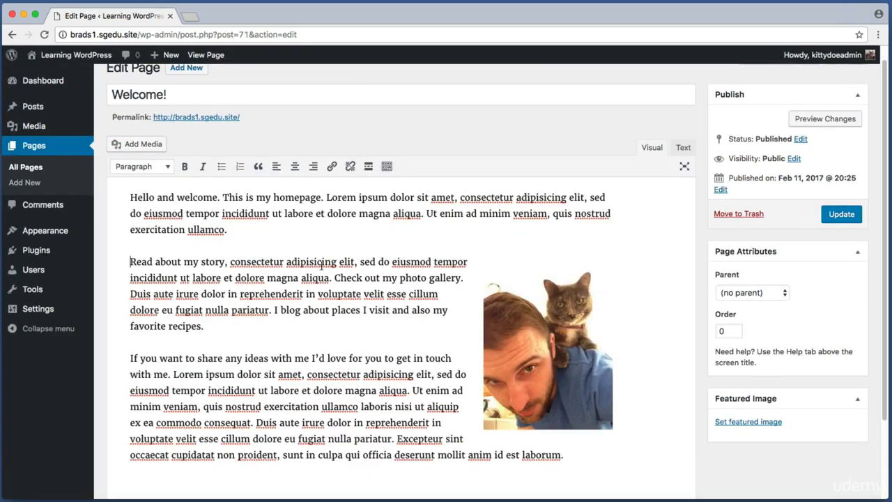
pyautogui.moveTo(135, 262); pyautogui.dragTo(307, 264)
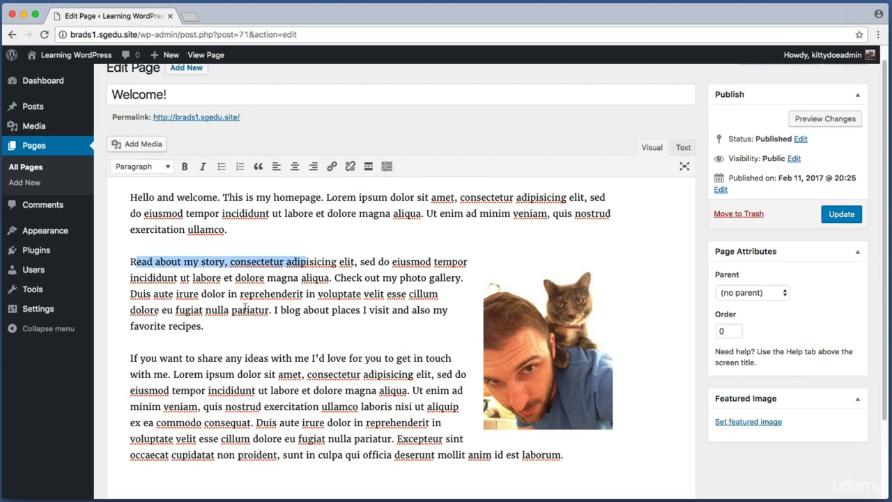
pyautogui.moveTo(130, 358); pyautogui.dragTo(441, 423)
pyautogui.moveTo(235, 277); pyautogui.dragTo(302, 293)
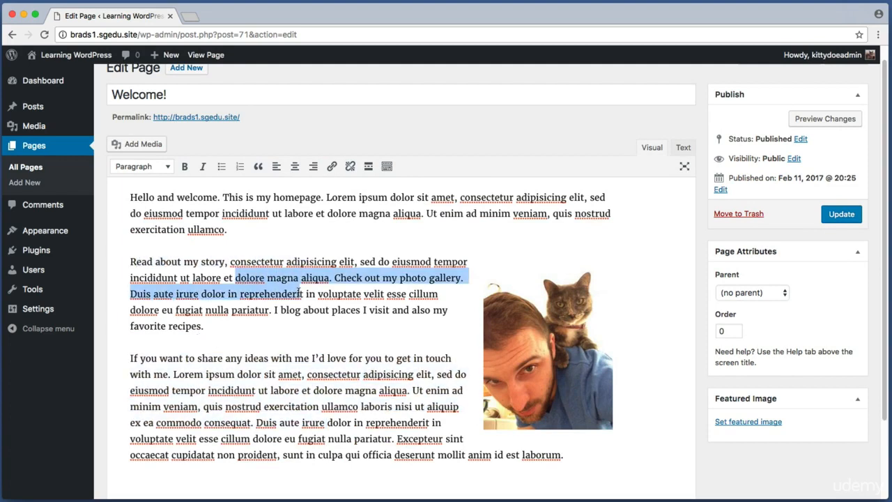
pyautogui.click(278, 286)
# Step: Link the words "Read about my story" in the second paragraph to the About Us page
pyautogui.moveTo(129, 262); pyautogui.dragTo(224, 260)
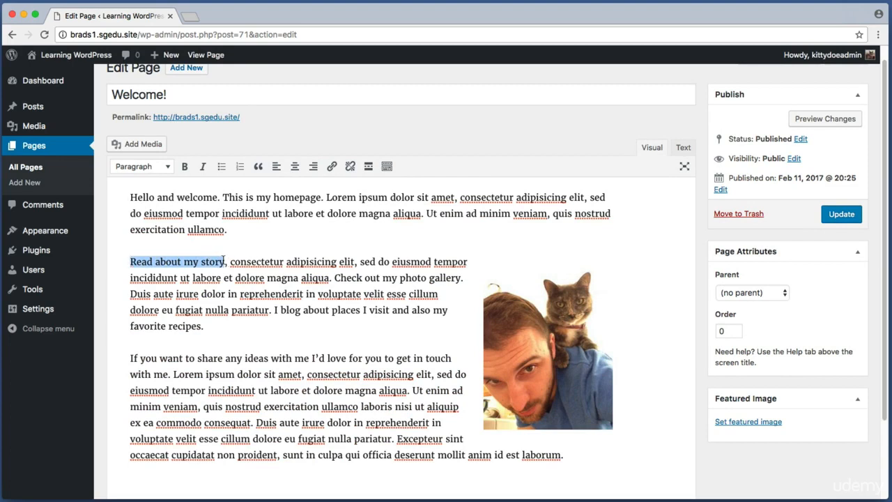
pyautogui.click(223, 261)
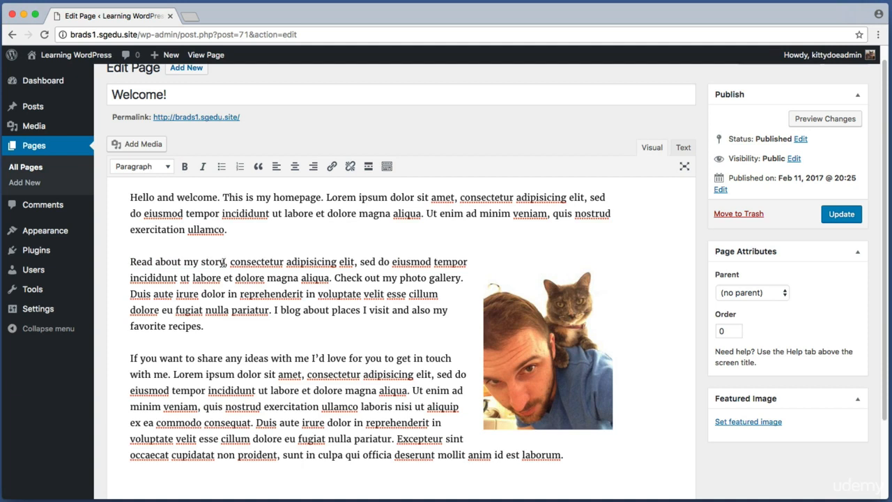
pyautogui.moveTo(223, 261); pyautogui.dragTo(129, 260)
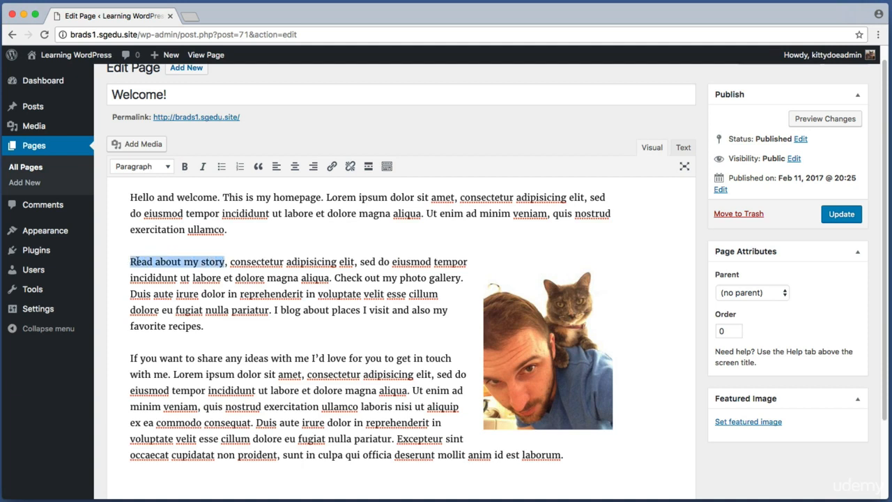
pyautogui.click(332, 168)
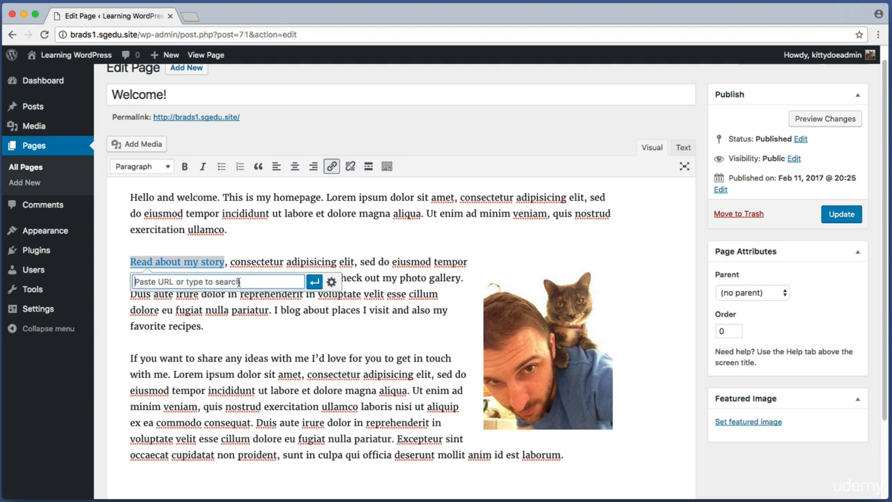
pyautogui.write('about')
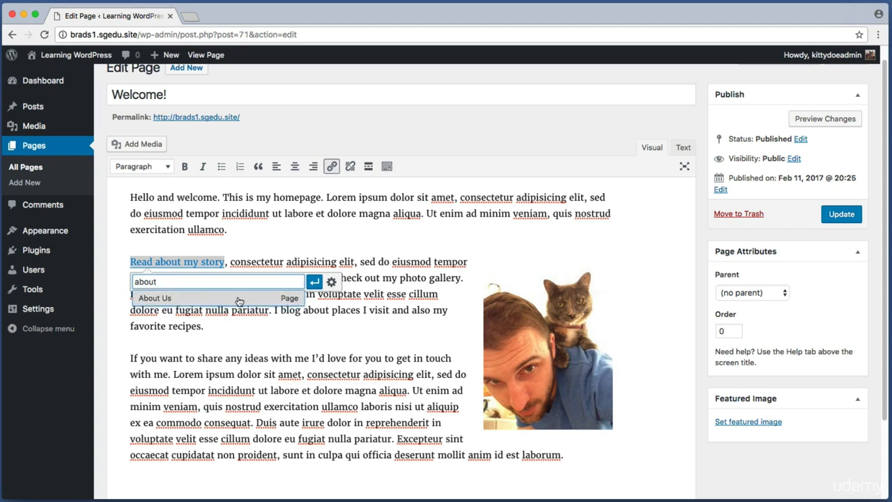
pyautogui.click(239, 301)
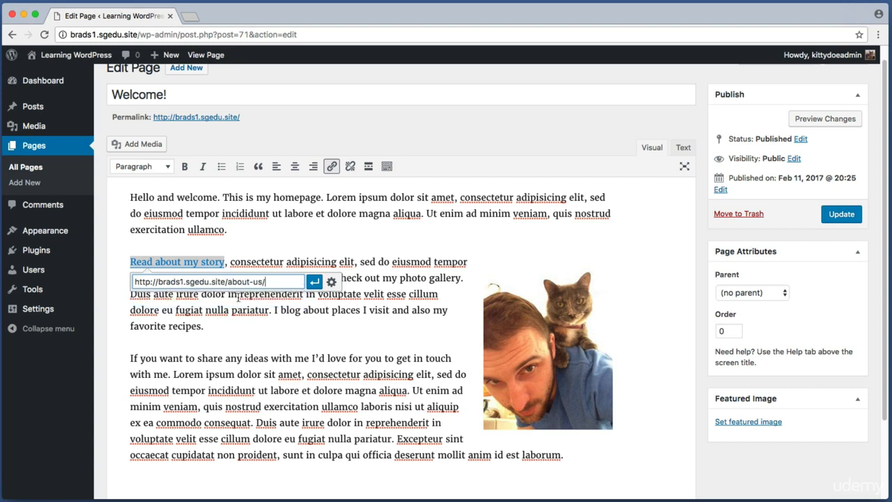
pyautogui.click(314, 281)
pyautogui.click(314, 284)
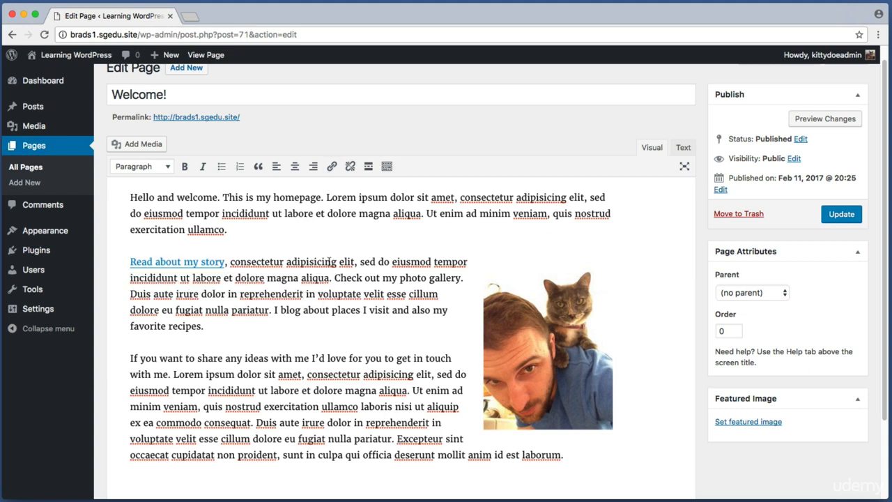
# Step: Link the words "photo gallery" in the second paragraph to the Photo Gallery page
pyautogui.moveTo(335, 277); pyautogui.dragTo(460, 280)
pyautogui.click(451, 284)
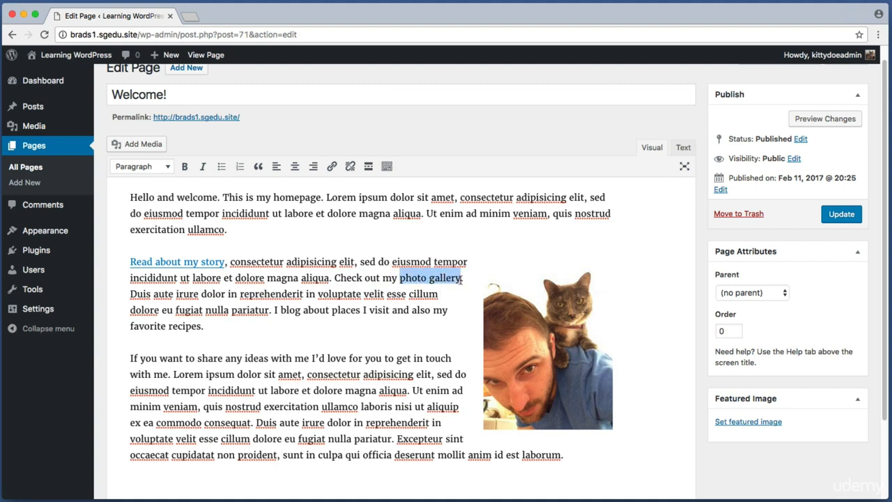
pyautogui.click(332, 166)
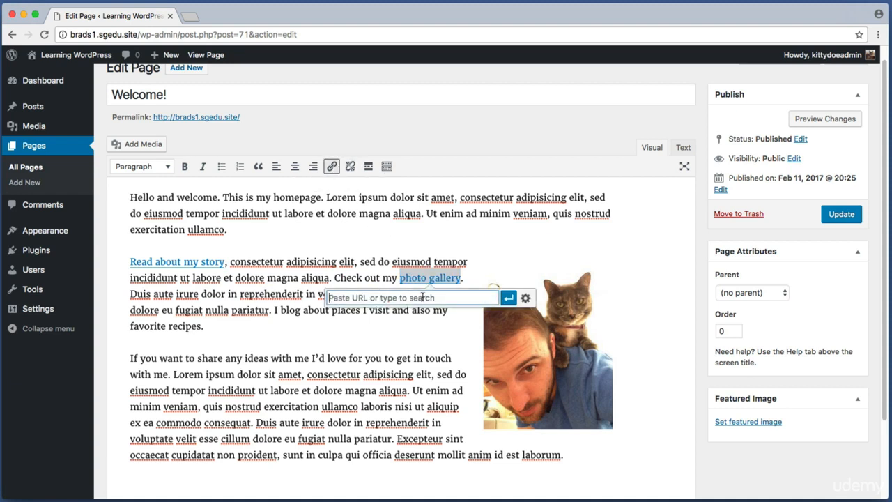
pyautogui.write('photo')
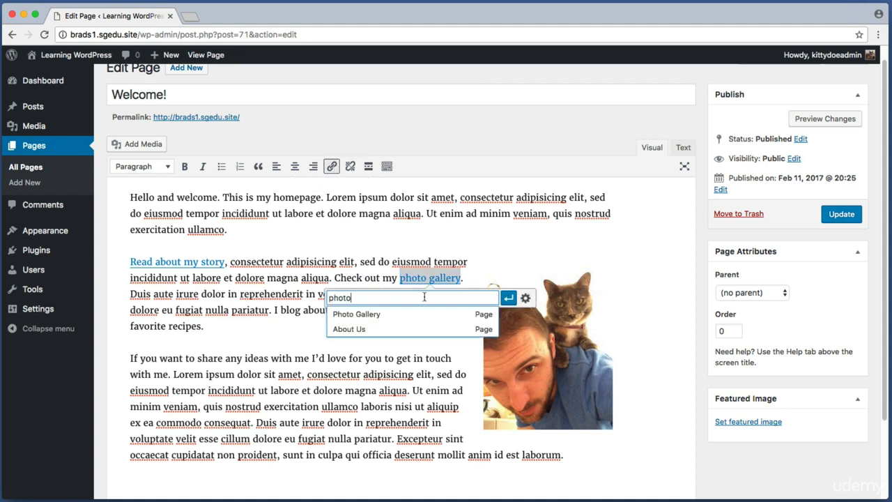
pyautogui.click(370, 314)
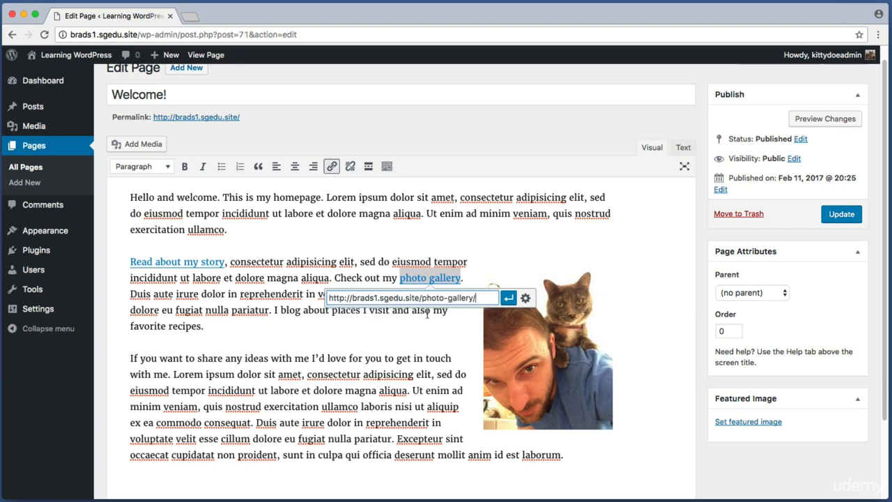
pyautogui.click(508, 300)
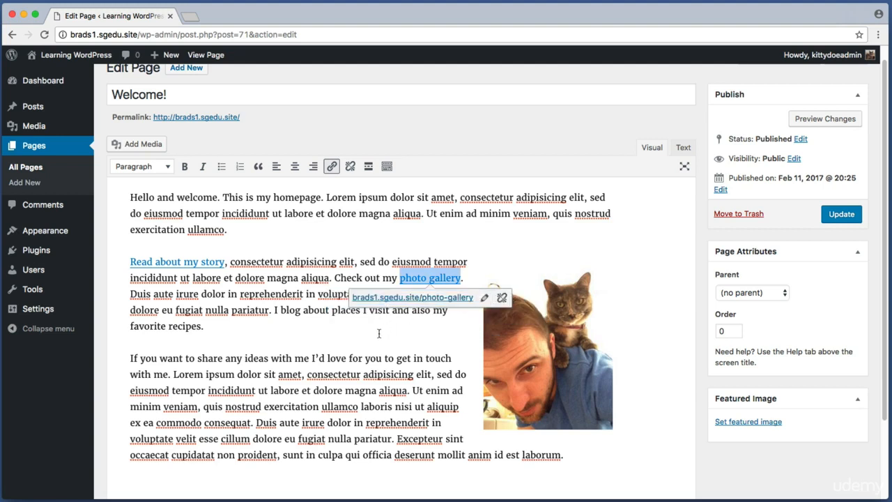
pyautogui.click(323, 279)
# Step: Start a link on the words "places I visit" and search for "travel" as its target
pyautogui.moveTo(272, 310); pyautogui.dragTo(361, 321)
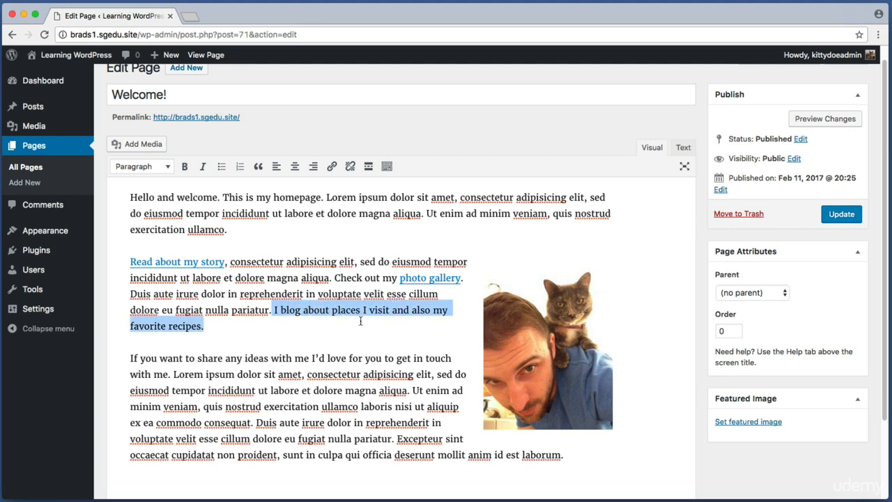
pyautogui.click(424, 310)
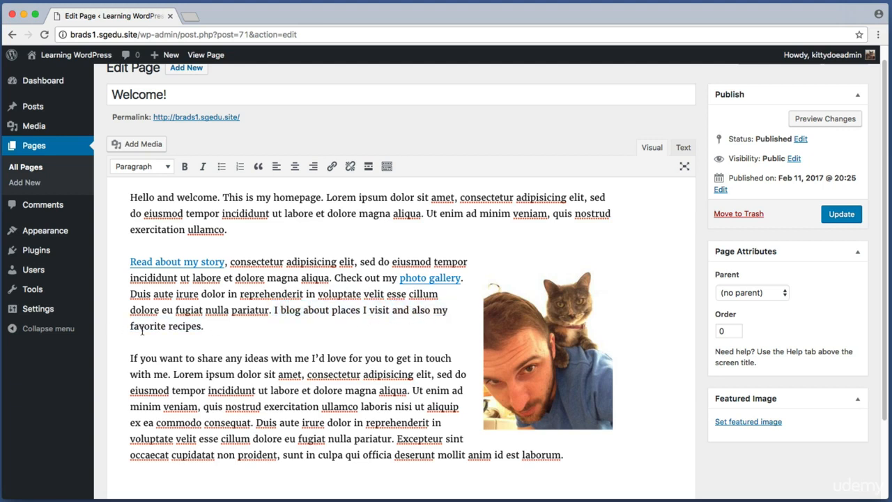
pyautogui.moveTo(332, 310); pyautogui.dragTo(390, 309)
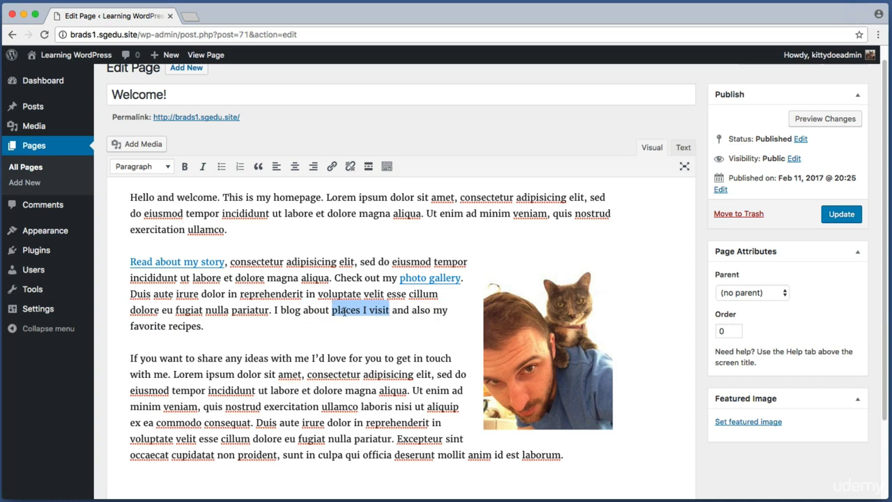
pyautogui.click(332, 167)
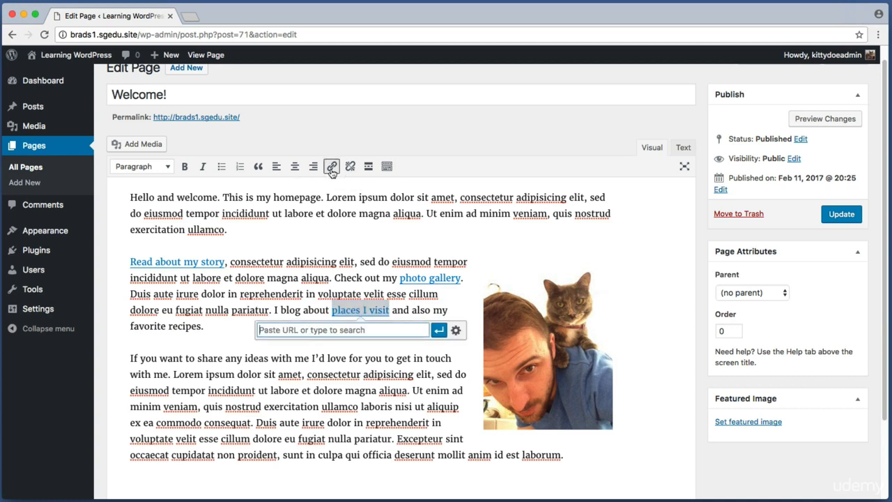
pyautogui.write('travel')
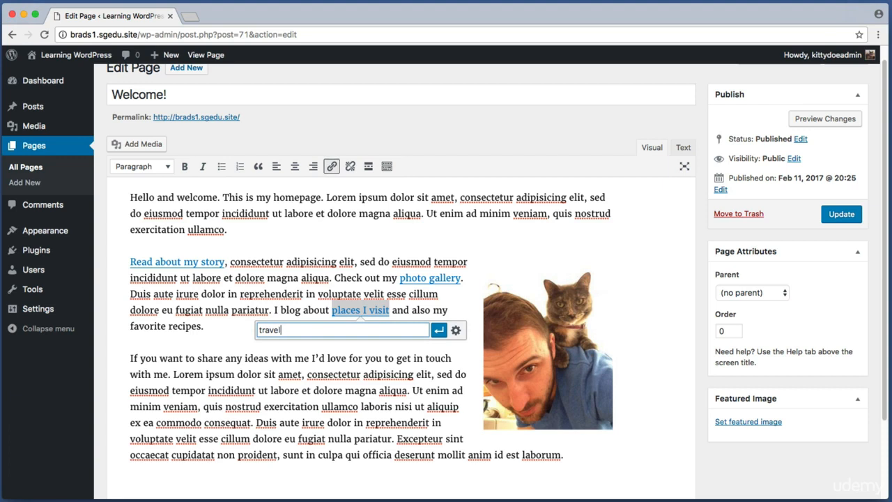
pyautogui.press('super+shift+4')
pyautogui.moveTo(255, 336); pyautogui.dragTo(466, 383)
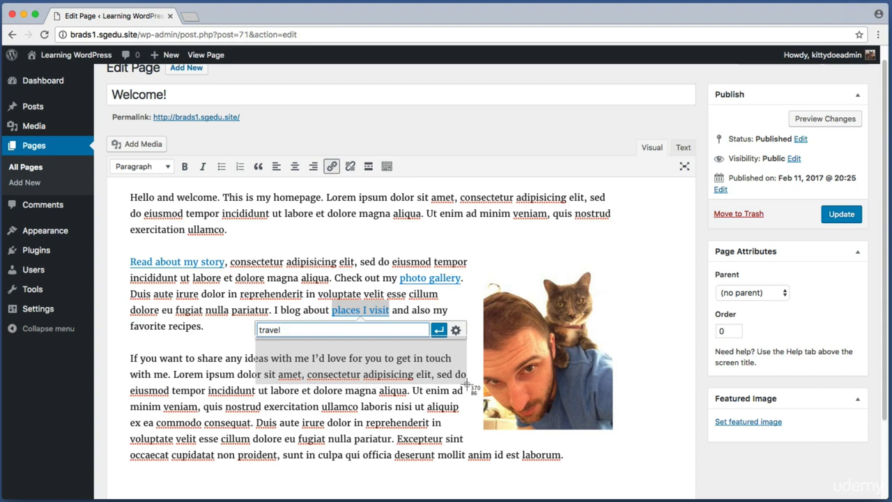
pyautogui.moveTo(466, 383); pyautogui.dragTo(321, 327)
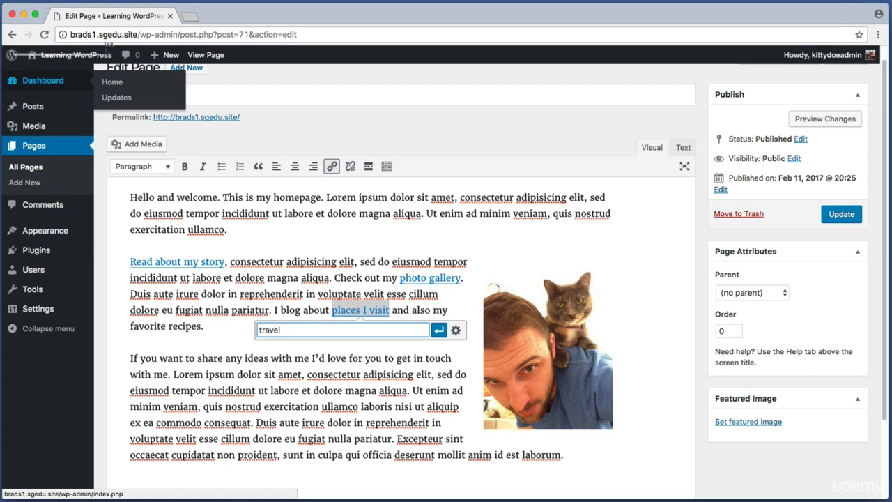
# Step: Open the Learning WordPress site's homepage in a new browser tab and switch to it
pyautogui.moveTo(103, 55)
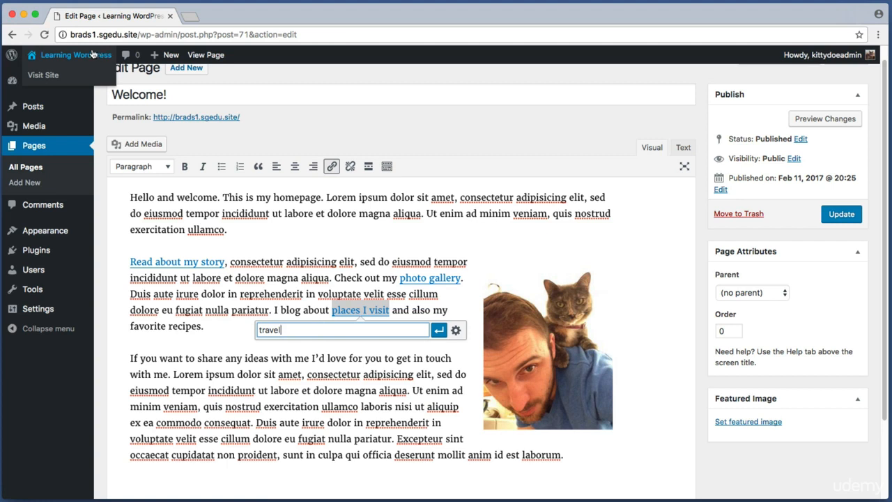
pyautogui.rightClick(88, 57)
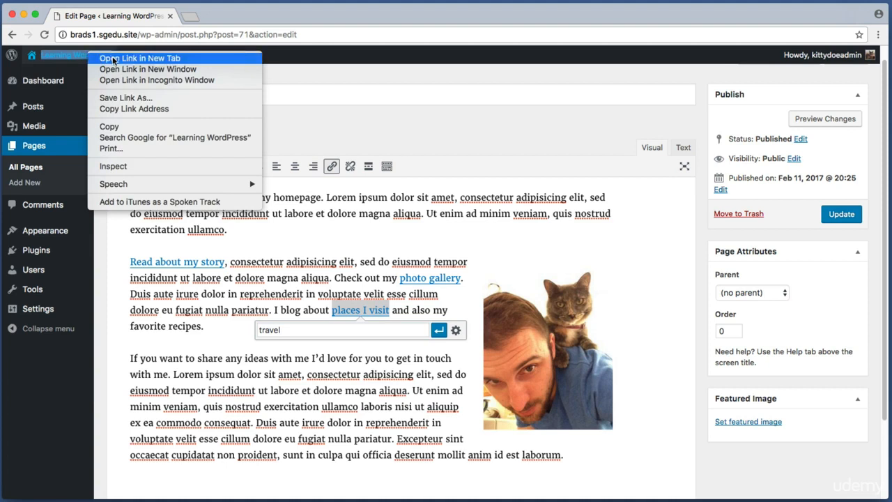
pyautogui.click(113, 59)
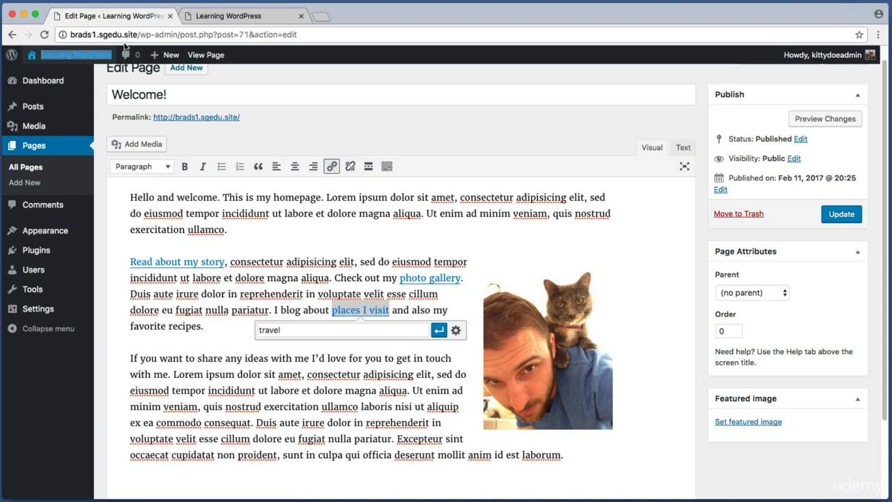
pyautogui.click(230, 19)
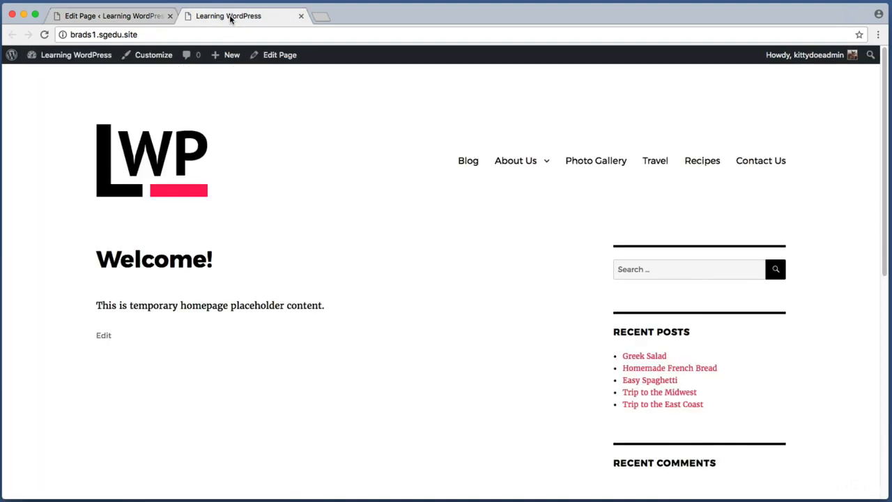
pyautogui.press('super+shift+4')
pyautogui.moveTo(608, 127); pyautogui.dragTo(682, 185)
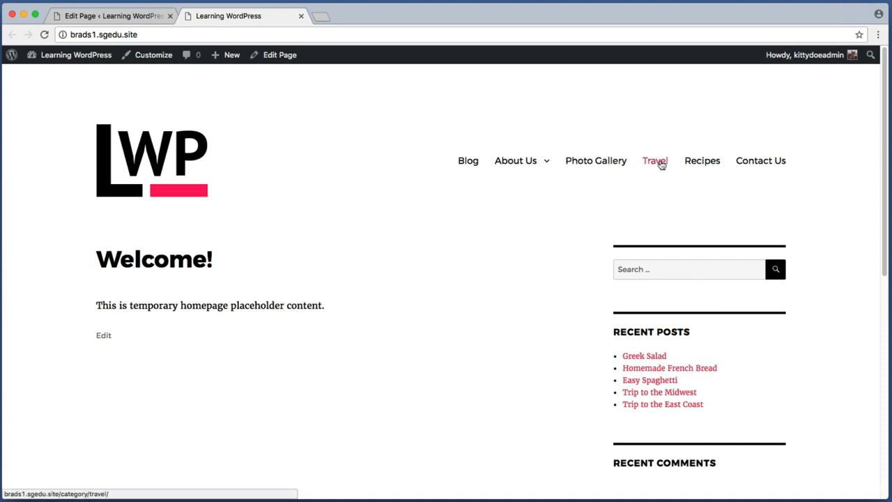
# Step: Open the Travel category page on the live site and copy its full web address
pyautogui.click(660, 161)
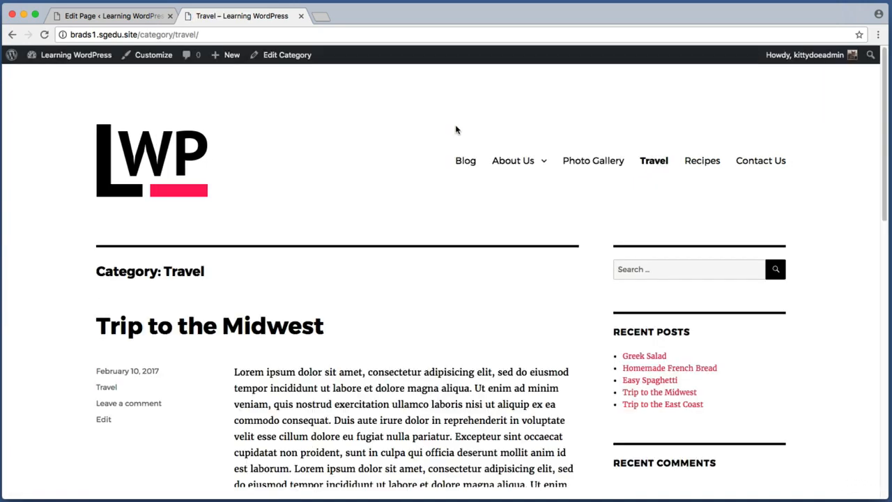
pyautogui.click(222, 34)
pyautogui.click(221, 34)
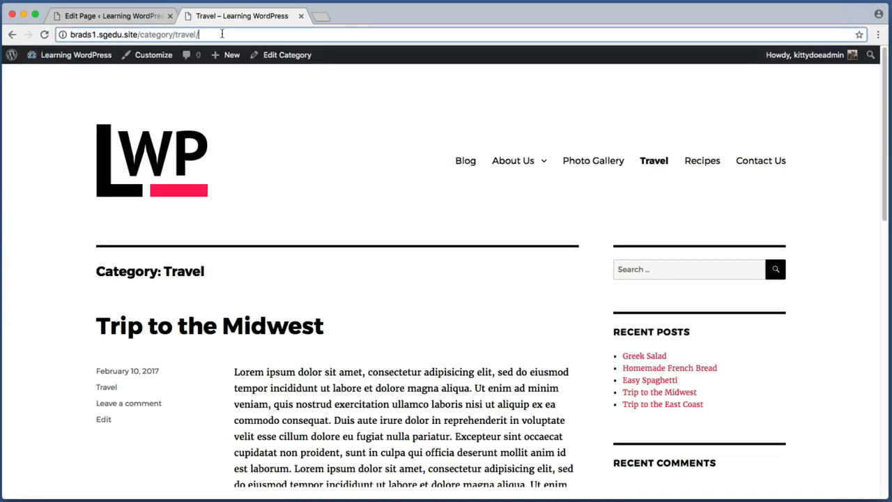
pyautogui.press('super+a')
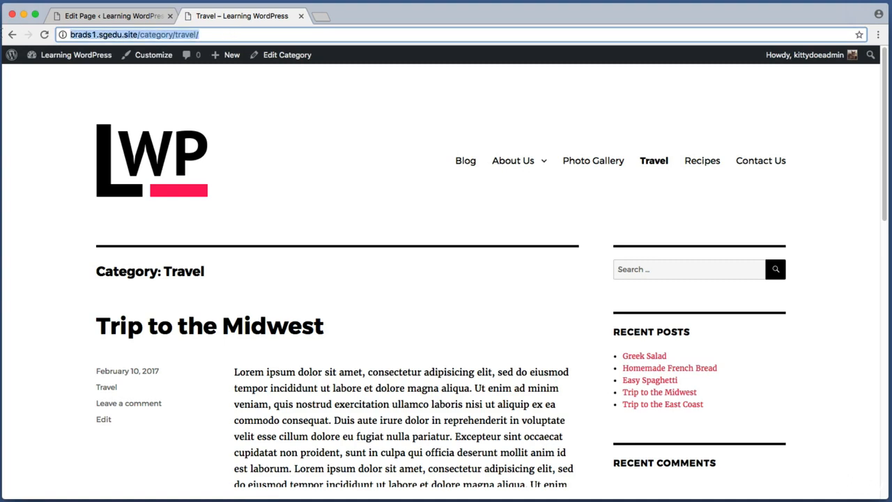
pyautogui.rightClick(162, 34)
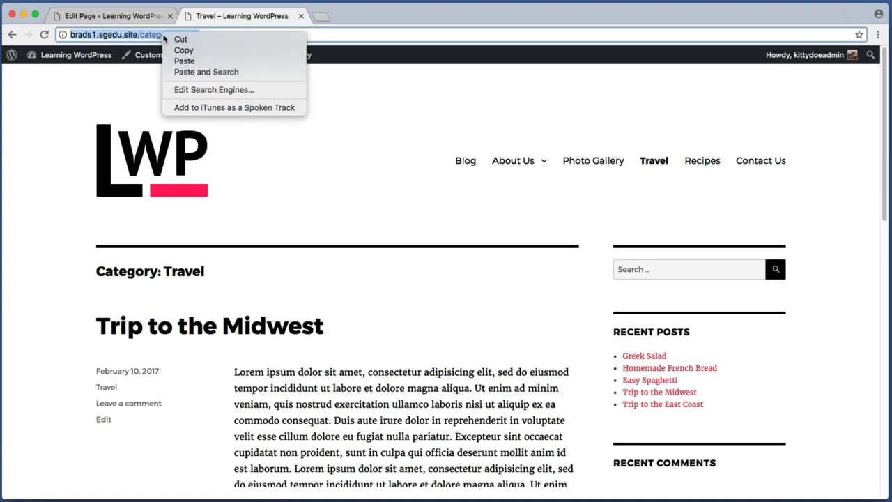
pyautogui.click(183, 50)
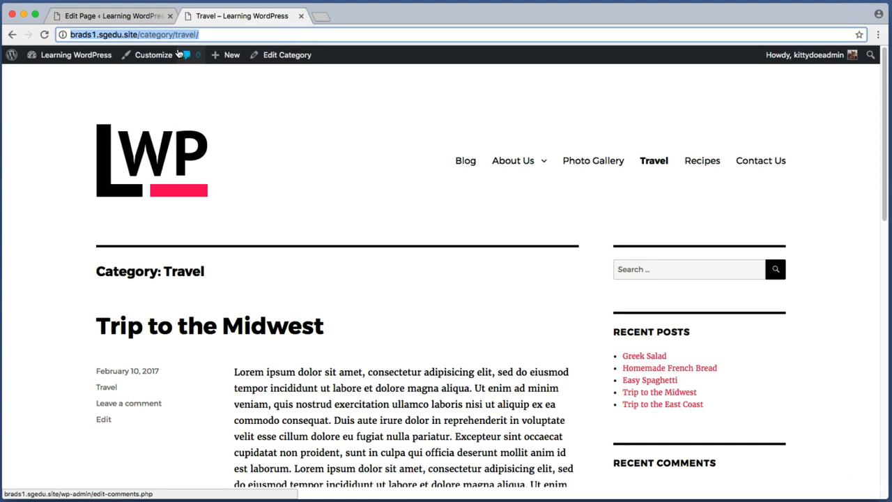
pyautogui.click(129, 16)
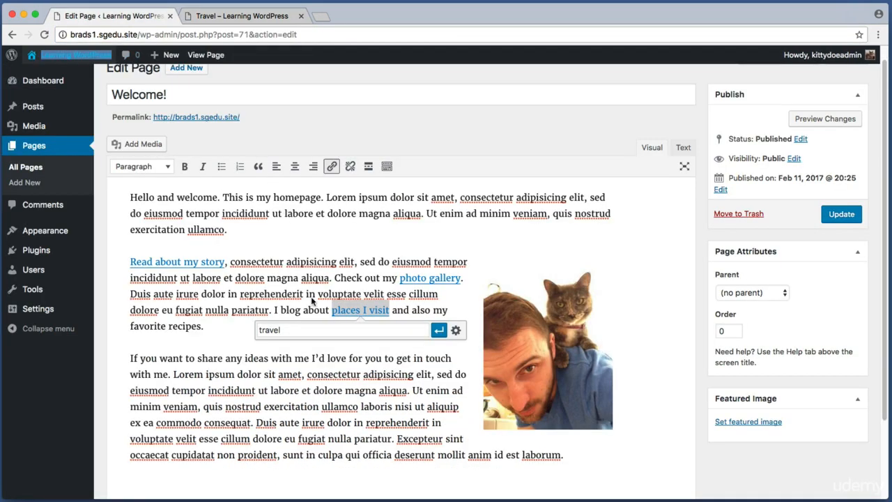
pyautogui.moveTo(320, 333); pyautogui.dragTo(239, 330)
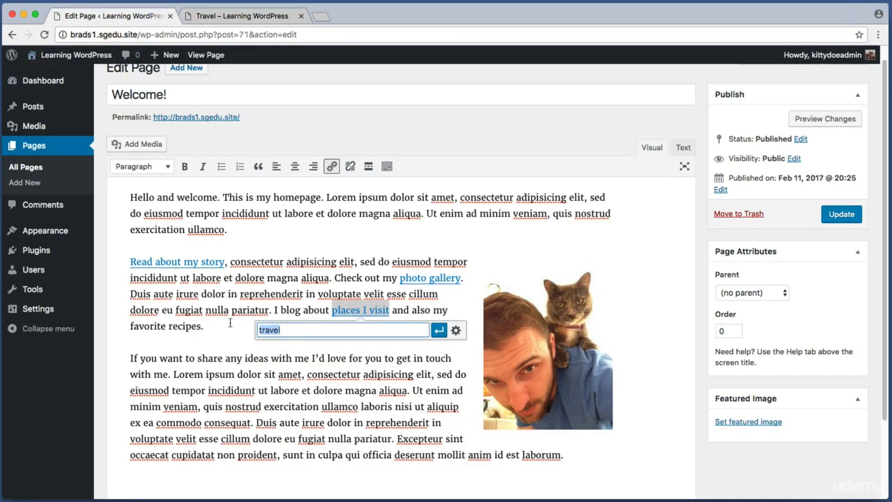
pyautogui.press('BackSpace')
pyautogui.rightClick(286, 328)
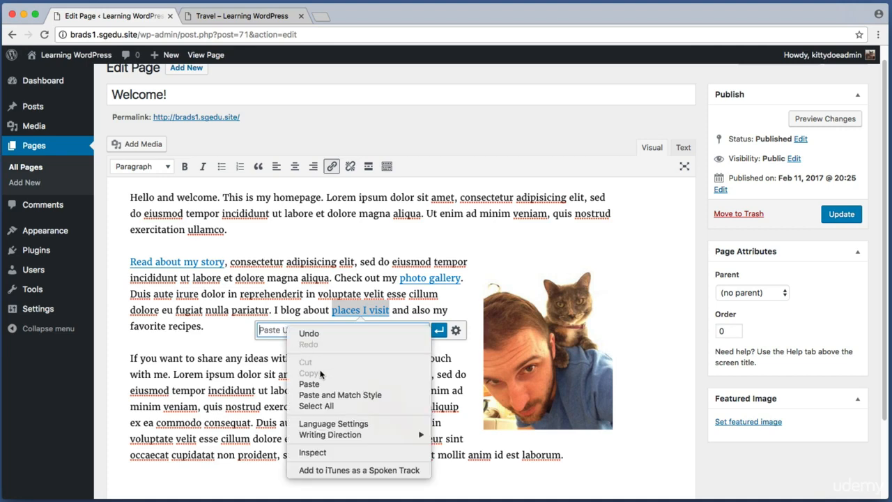
pyautogui.click(332, 385)
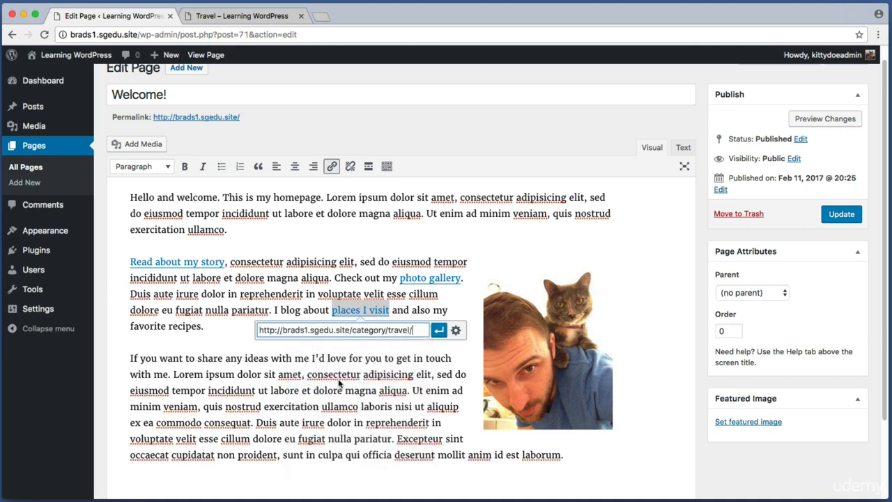
pyautogui.click(439, 332)
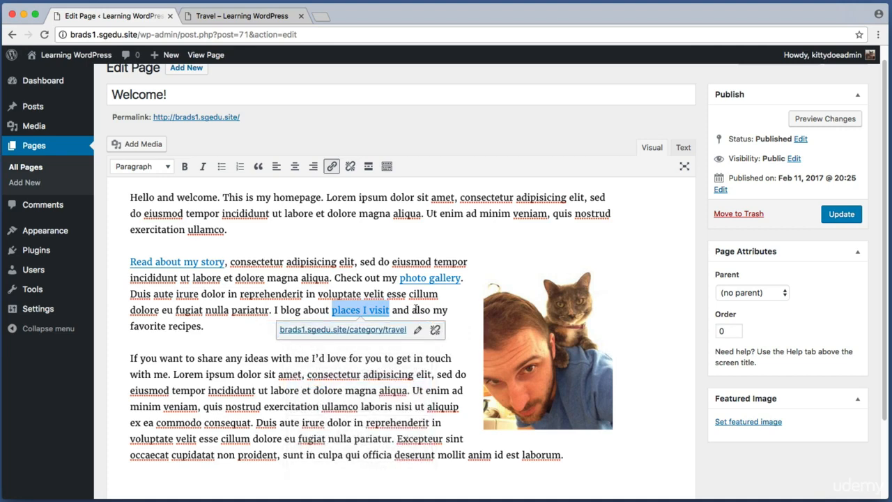
pyautogui.click(417, 310)
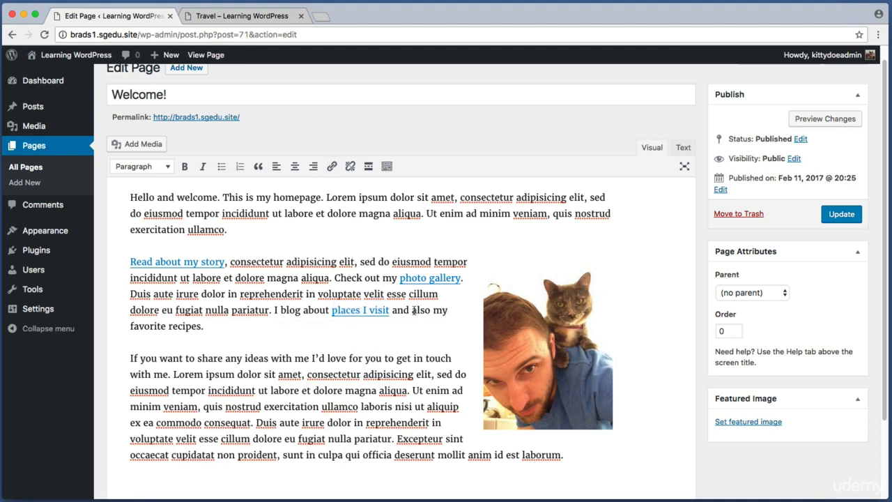
# Step: Start a link on the words "favorite recipes" at the end of the second paragraph
pyautogui.moveTo(414, 311); pyautogui.dragTo(439, 311)
pyautogui.click(182, 326)
pyautogui.moveTo(201, 326); pyautogui.dragTo(128, 325)
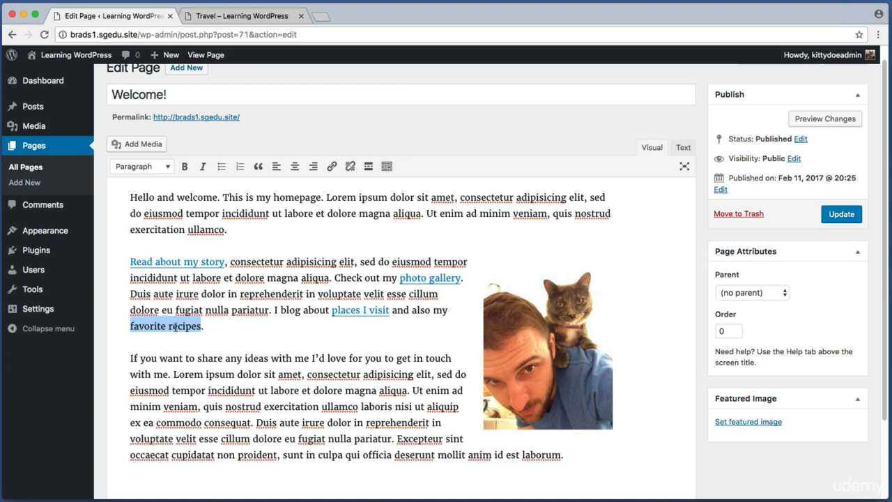
pyautogui.click(332, 166)
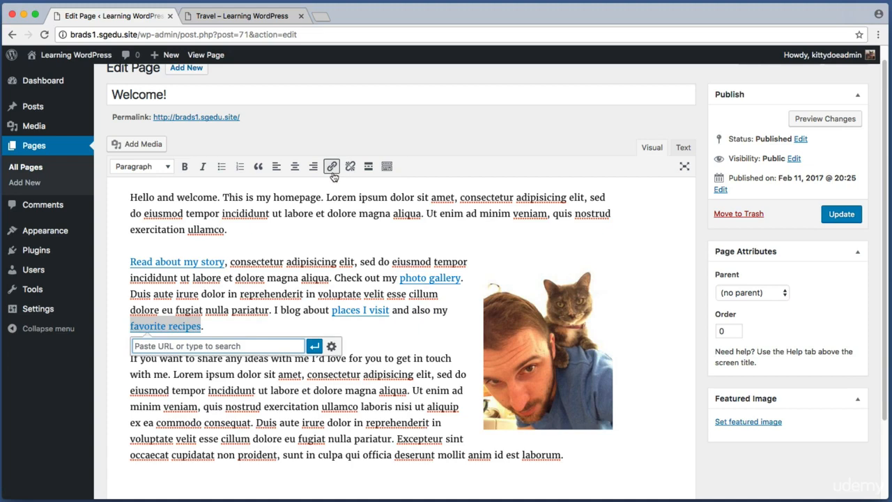
# Step: Switch to the live site, open the Recipes category page and copy its full web address
pyautogui.click(262, 16)
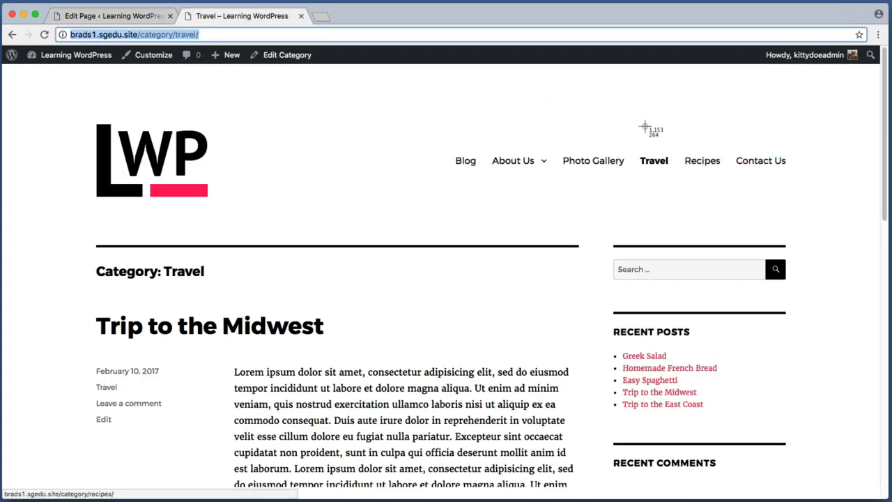
pyautogui.click(704, 161)
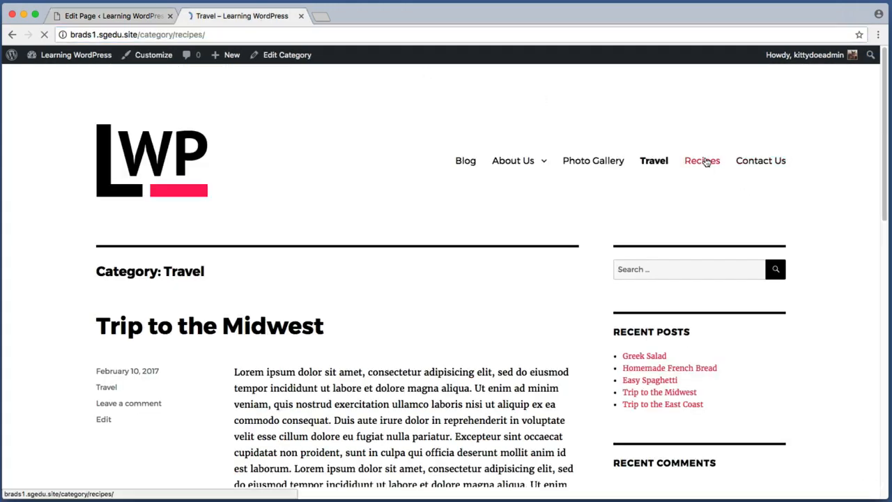
pyautogui.click(310, 34)
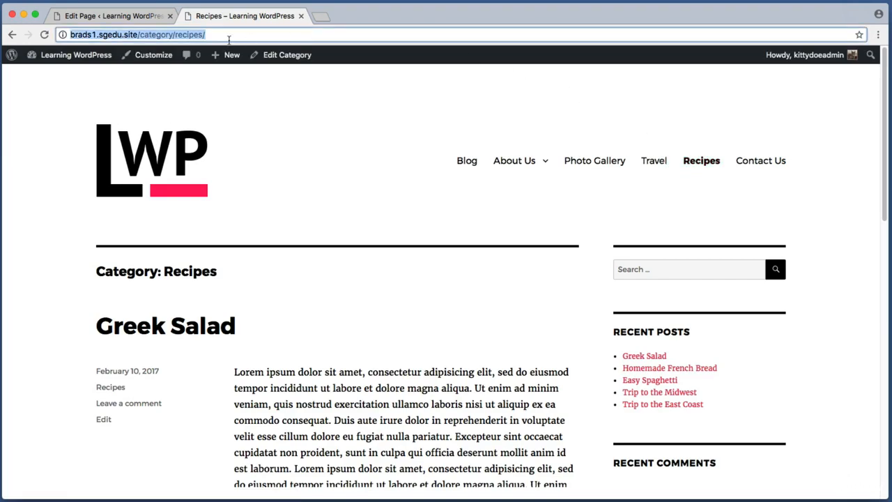
pyautogui.click(244, 35)
pyautogui.tripleClick(209, 35)
pyautogui.rightClick(155, 34)
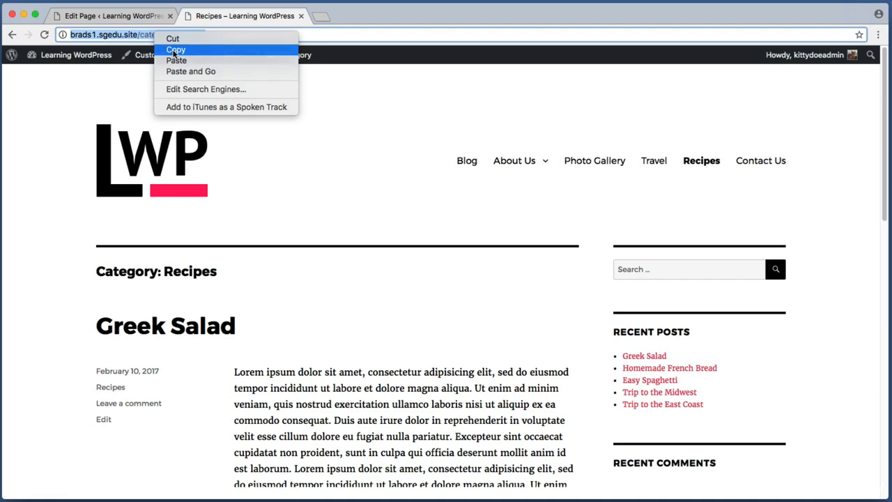
pyautogui.click(176, 50)
# Step: Return to the page editor and apply the copied Recipes category address as the link target of "favorite recipes"
pyautogui.click(142, 17)
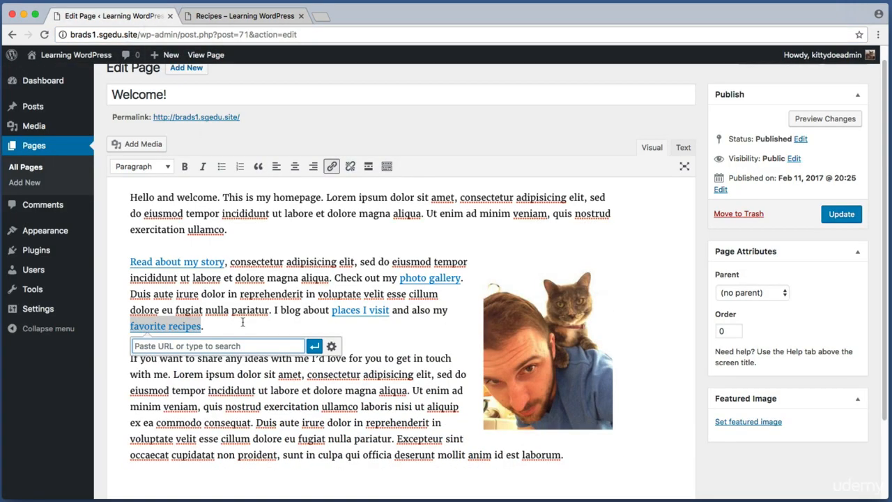
pyautogui.rightClick(217, 348)
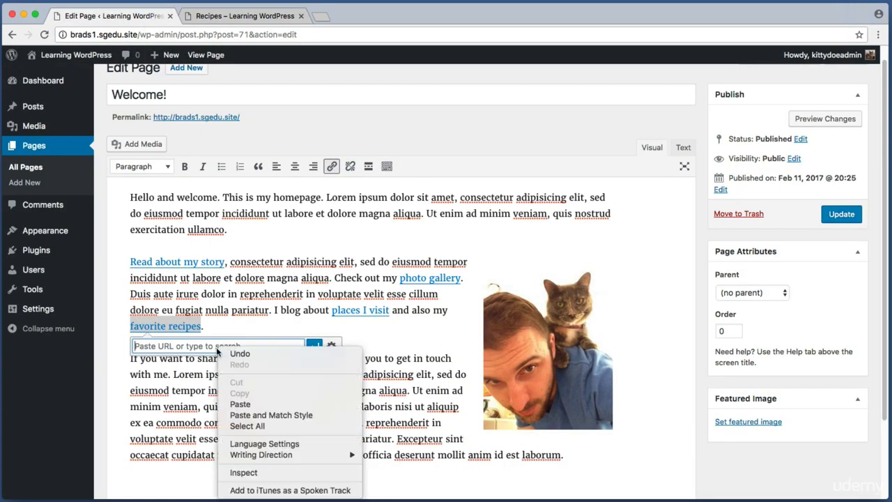
pyautogui.click(251, 404)
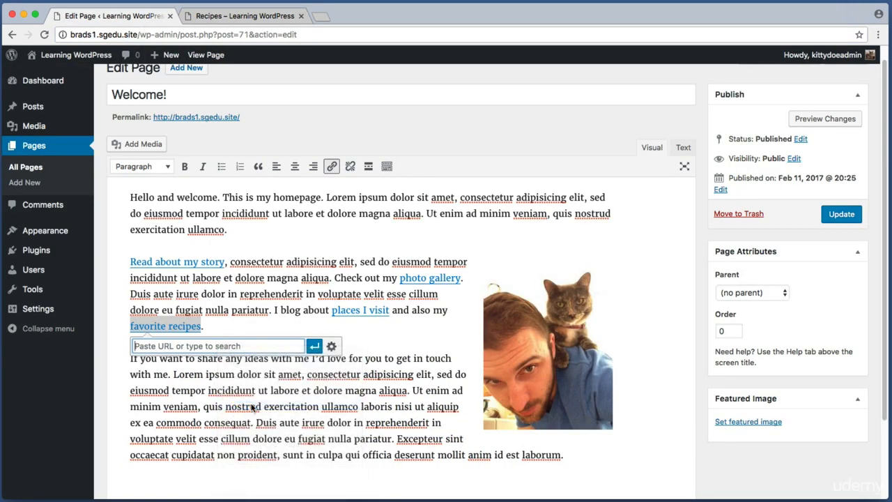
pyautogui.click(314, 345)
pyautogui.click(334, 336)
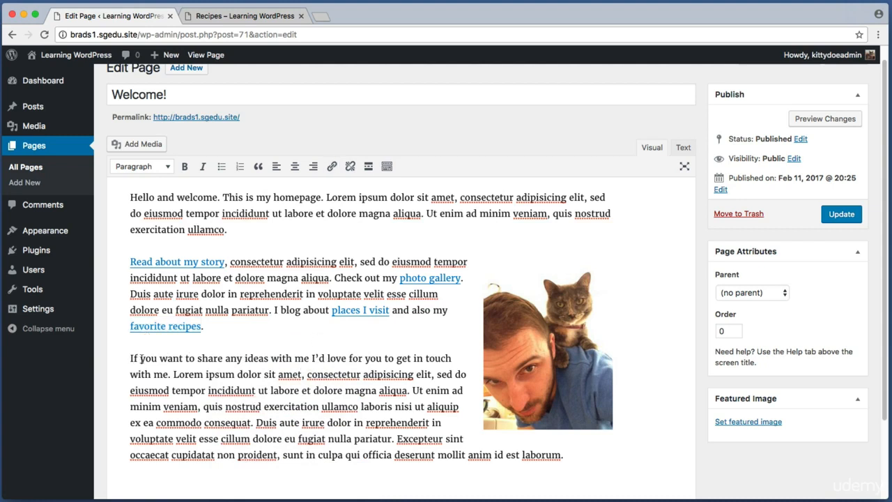
# Step: Link the words "get in touch with me" in the third paragraph to the Contact Us page, searching for "contact"
pyautogui.moveTo(130, 357); pyautogui.dragTo(240, 374)
pyautogui.click(241, 374)
pyautogui.moveTo(302, 359); pyautogui.dragTo(179, 376)
pyautogui.click(179, 376)
pyautogui.moveTo(397, 359); pyautogui.dragTo(169, 376)
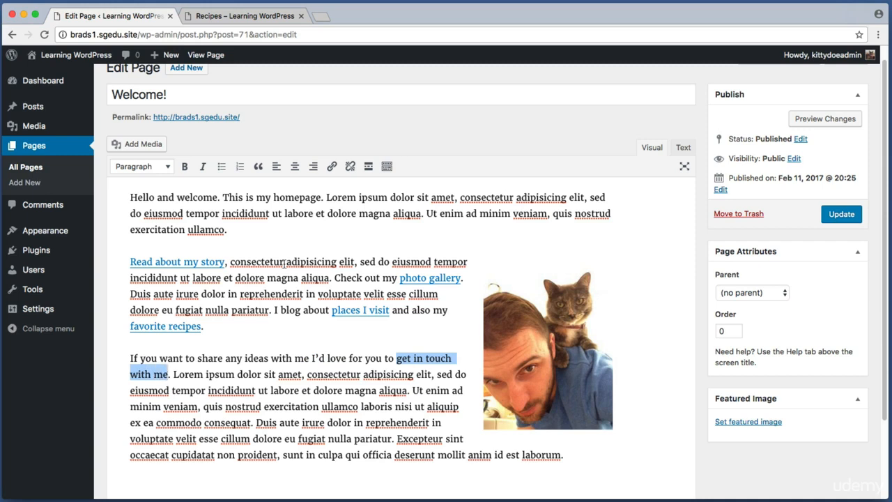
pyautogui.click(332, 167)
pyautogui.write('contact')
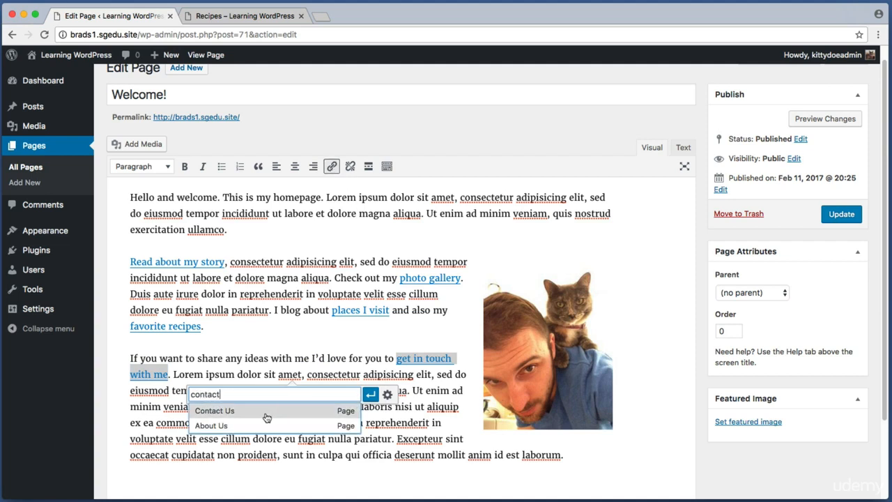
pyautogui.click(257, 414)
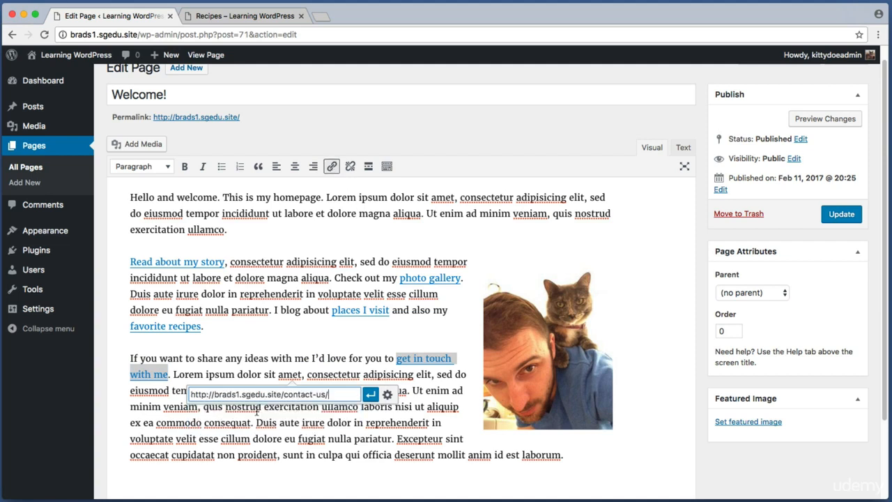
pyautogui.click(370, 395)
pyautogui.click(412, 405)
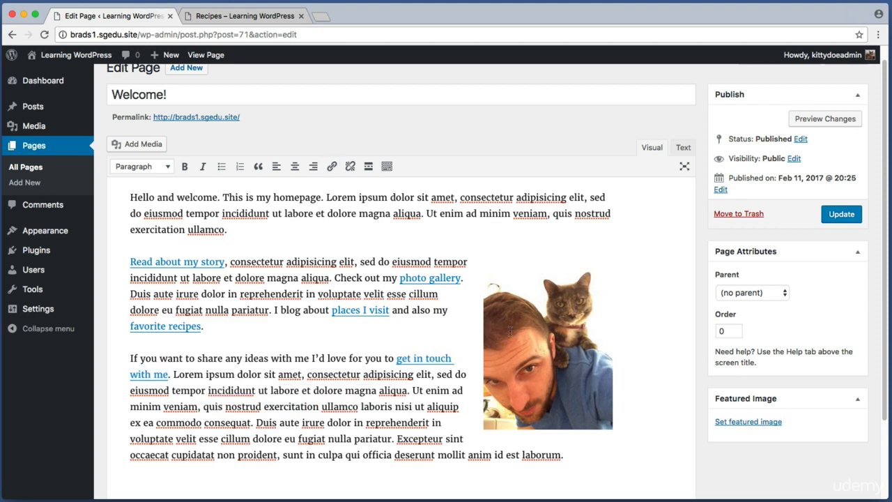
# Step: Save the edited Welcome! page by updating it
pyautogui.press('super+shift+4')
pyautogui.moveTo(807, 202); pyautogui.dragTo(868, 227)
pyautogui.click(856, 219)
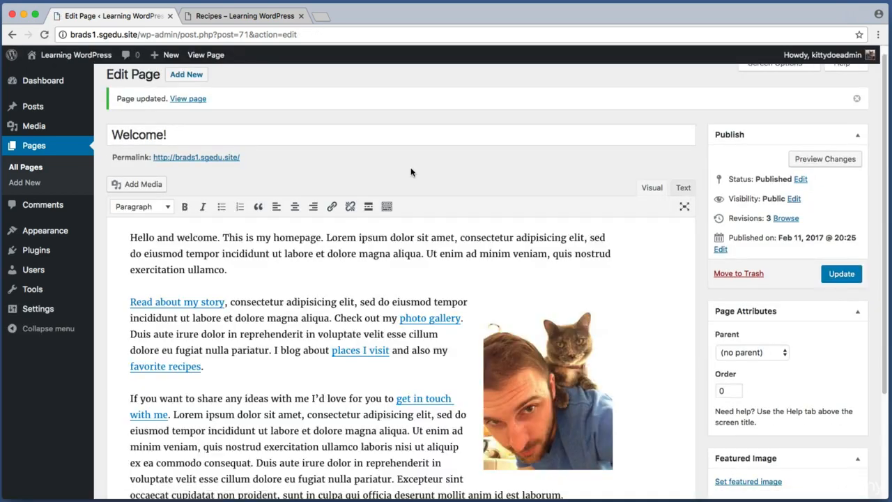
# Step: View the live homepage and review its text, links and image
pyautogui.click(67, 59)
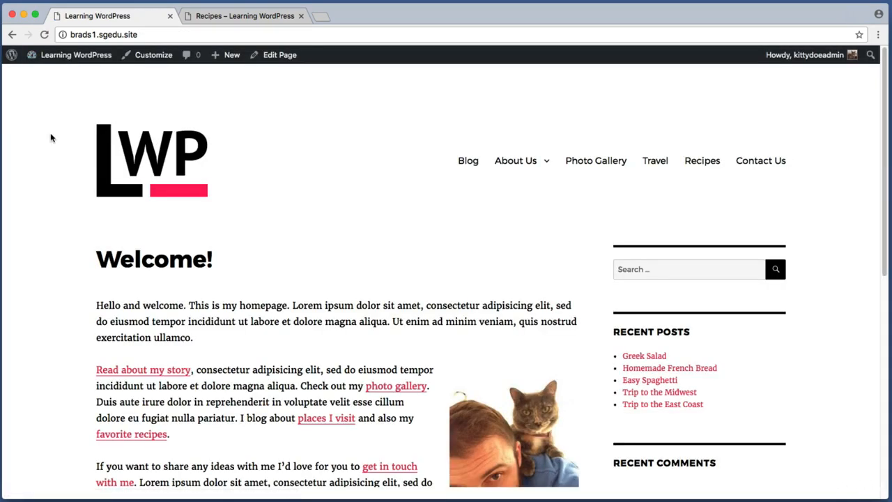
pyautogui.scroll(-3, 51, 138)
pyautogui.press('super+shift+4')
pyautogui.moveTo(449, 247); pyautogui.dragTo(525, 379)
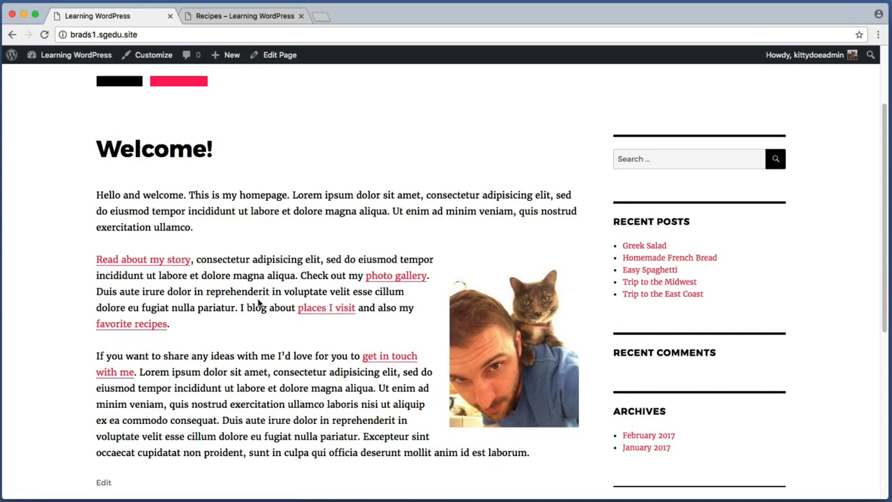
pyautogui.scroll(1, 259, 302)
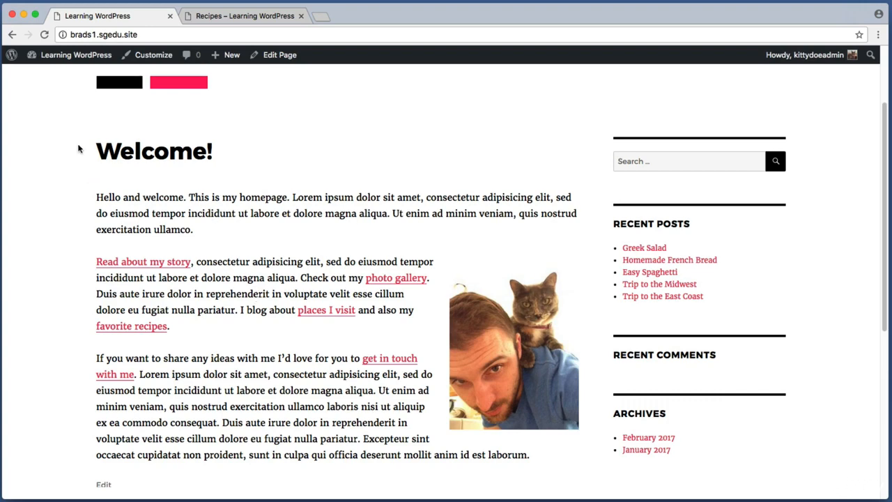
pyautogui.press('super+shift+4')
pyautogui.moveTo(85, 172); pyautogui.dragTo(384, 467)
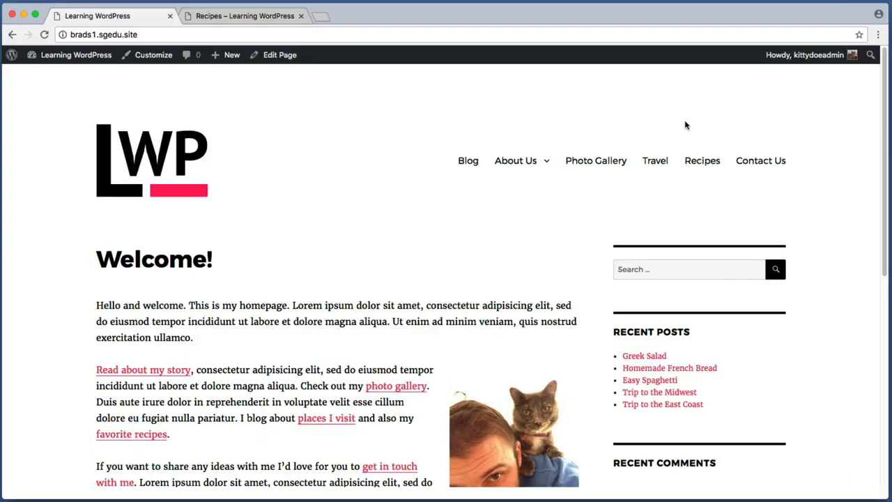
# Step: Open the Travel category page from the site's menu and examine how much of each post's text is listed
pyautogui.press('super+shift+4')
pyautogui.moveTo(437, 125); pyautogui.dragTo(798, 196)
pyautogui.press('super+shift+4')
pyautogui.moveTo(635, 144); pyautogui.dragTo(671, 180)
pyautogui.click(658, 161)
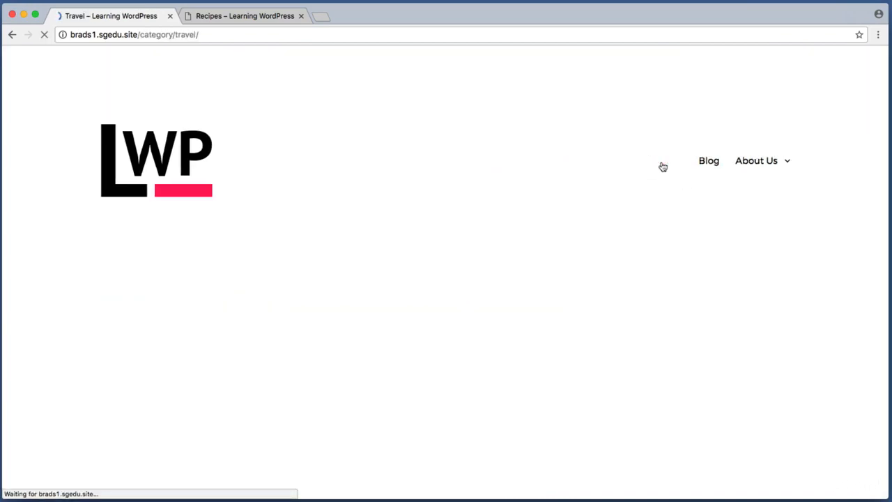
pyautogui.scroll(-3, 41, 244)
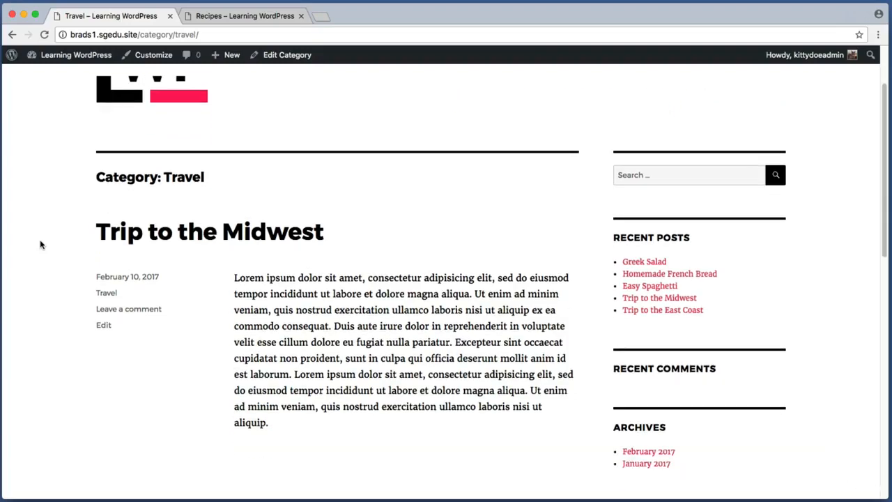
pyautogui.scroll(-5, 40, 244)
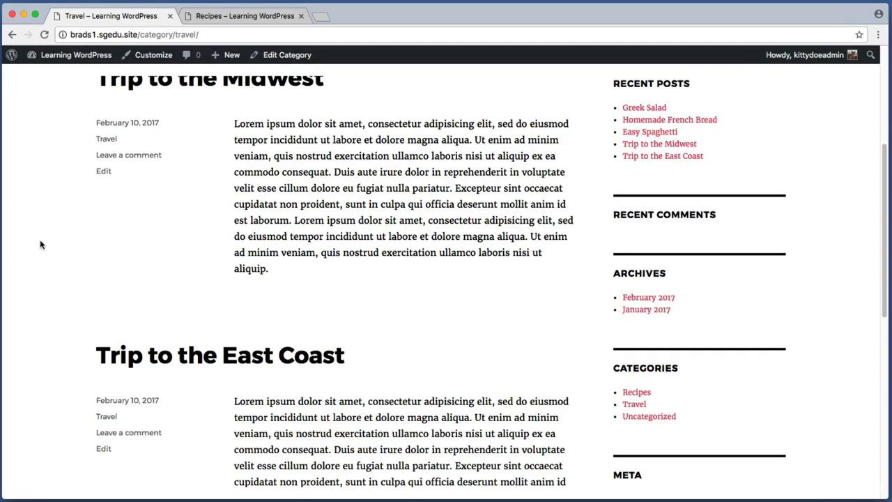
pyautogui.press('super+shift+4')
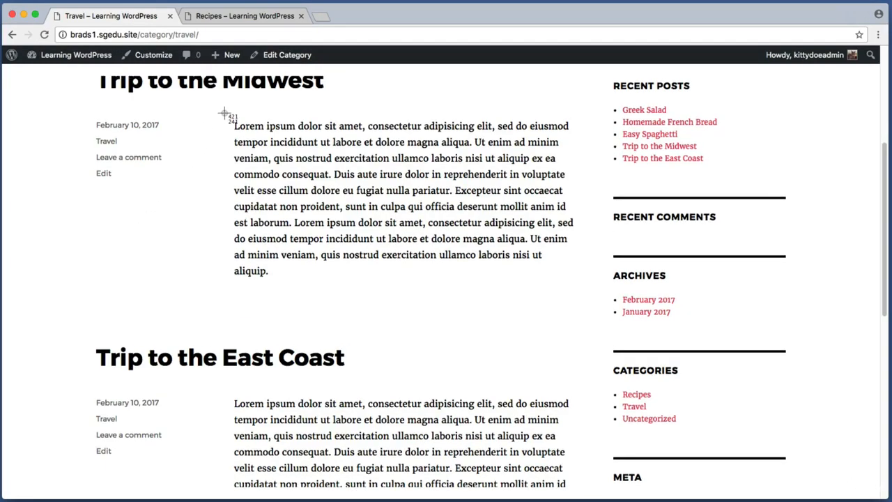
pyautogui.moveTo(225, 113); pyautogui.dragTo(578, 299)
pyautogui.scroll(2, 539, 293)
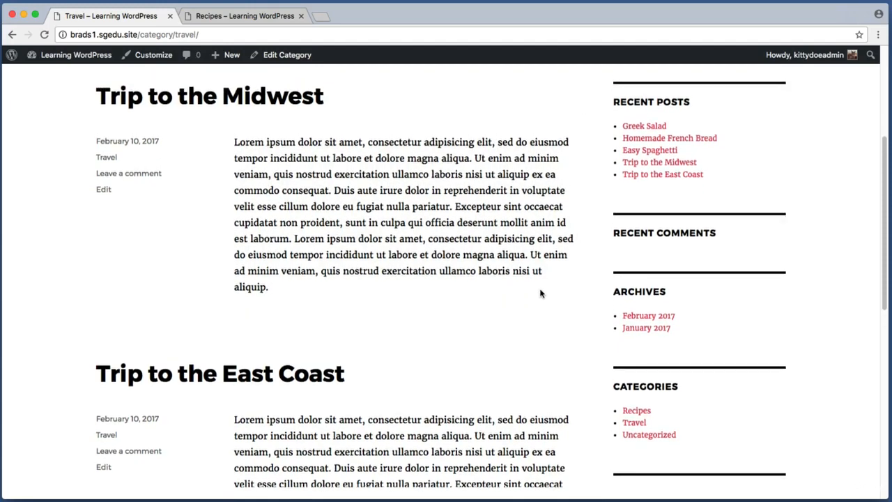
pyautogui.press('super+shift+4')
pyautogui.moveTo(225, 150); pyautogui.dragTo(565, 203)
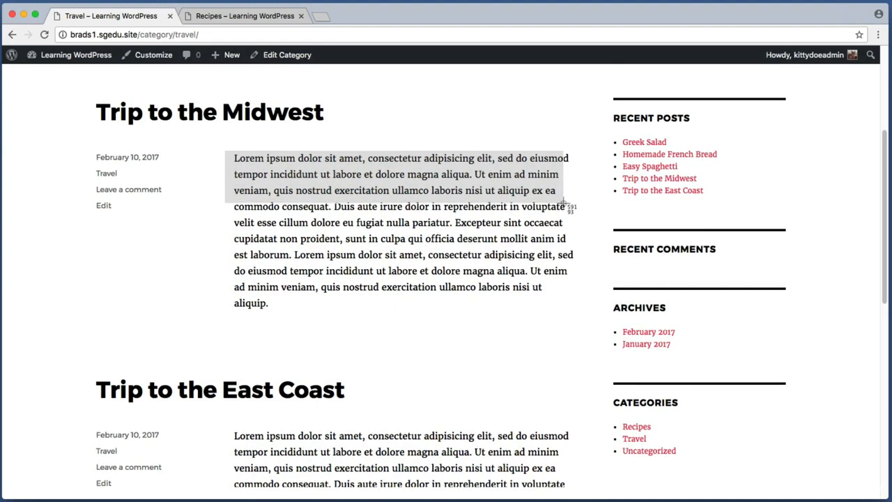
pyautogui.moveTo(565, 203); pyautogui.dragTo(564, 203)
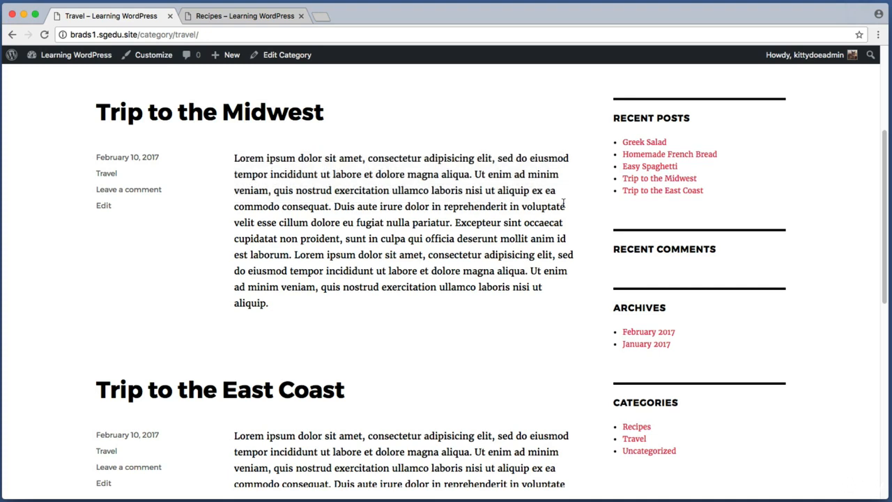
pyautogui.press('super+shift+4')
pyautogui.moveTo(92, 125); pyautogui.dragTo(284, 200)
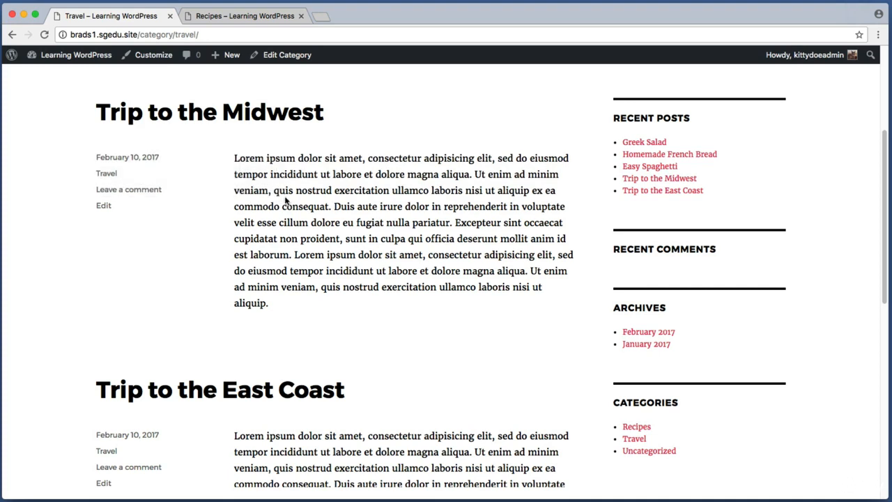